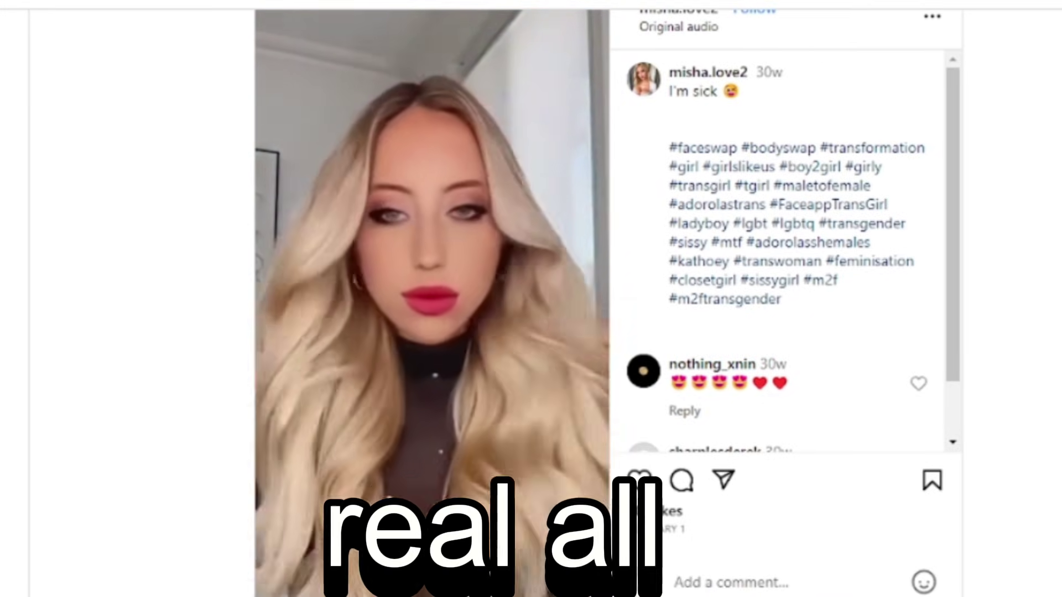
# Find the 'Woman leaning against the wall' card in SeaArt's Explore feed and open its details
pyautogui.scroll(2, 608, 304)
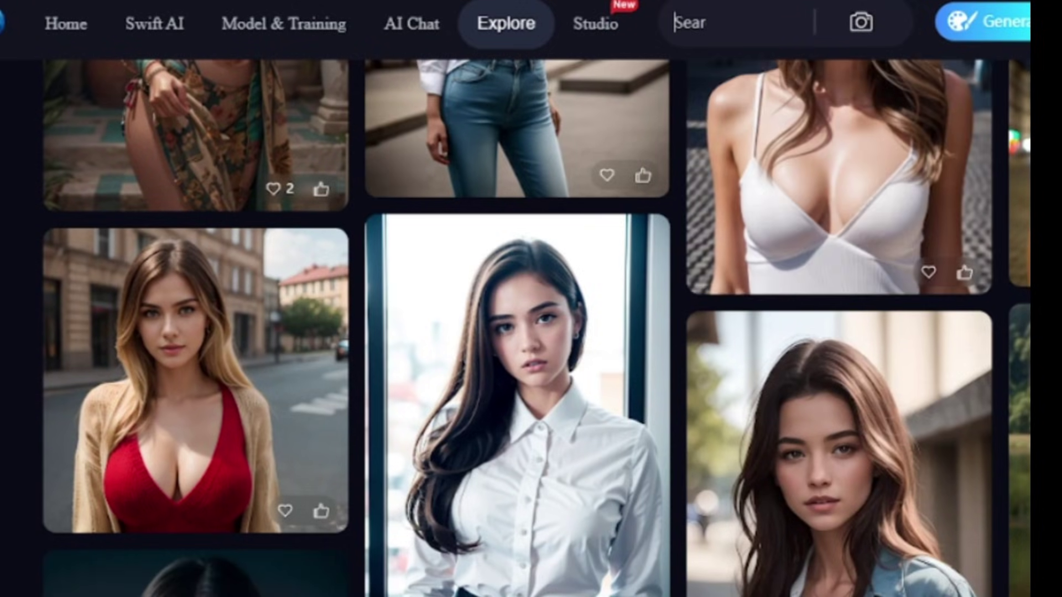
pyautogui.scroll(-5, 536, 327)
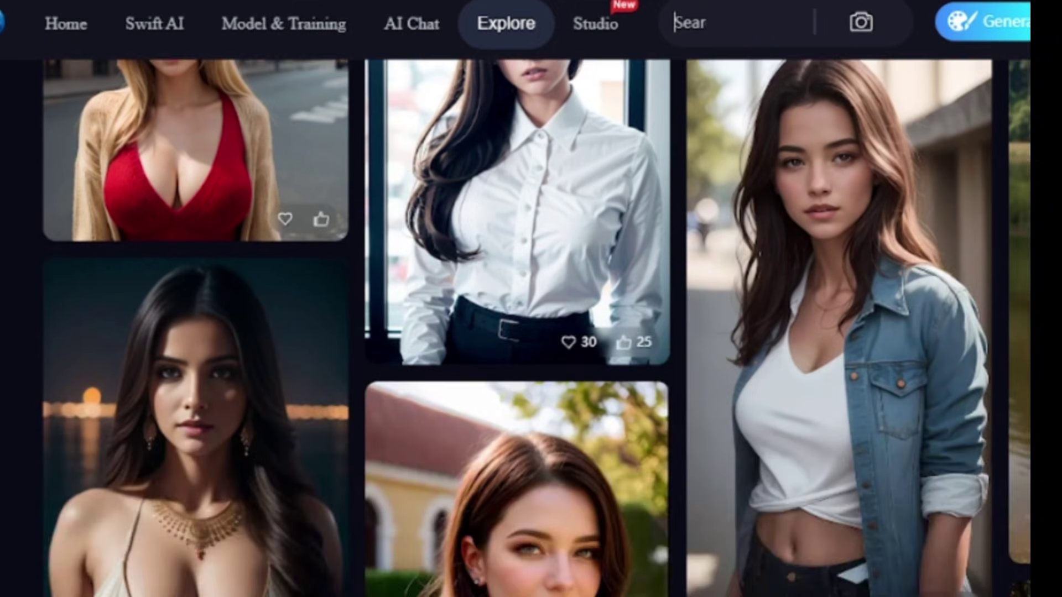
pyautogui.scroll(-3, 536, 328)
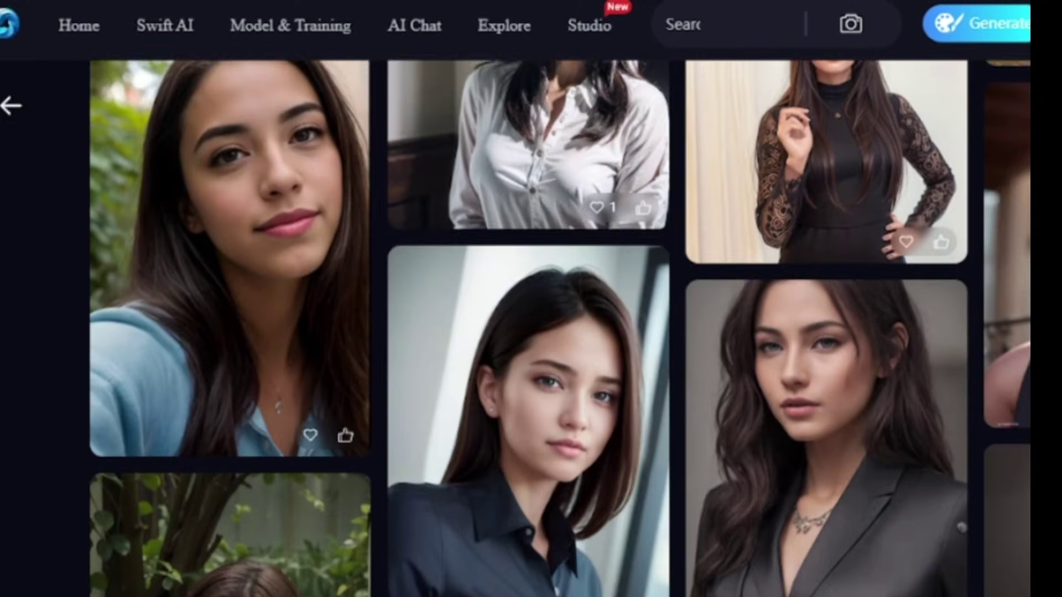
pyautogui.scroll(-3, 559, 328)
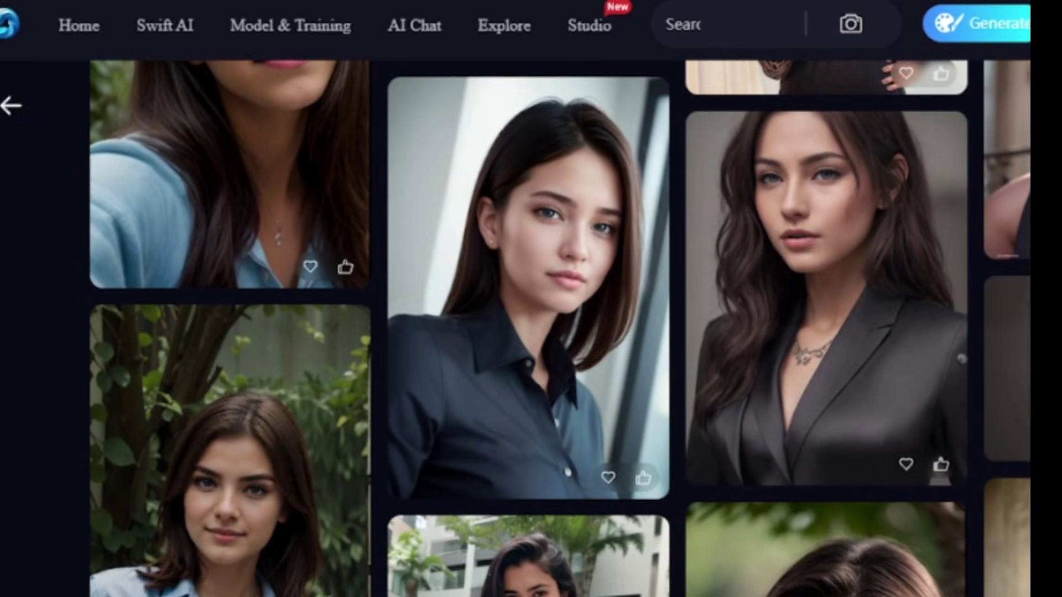
pyautogui.scroll(-1, 559, 327)
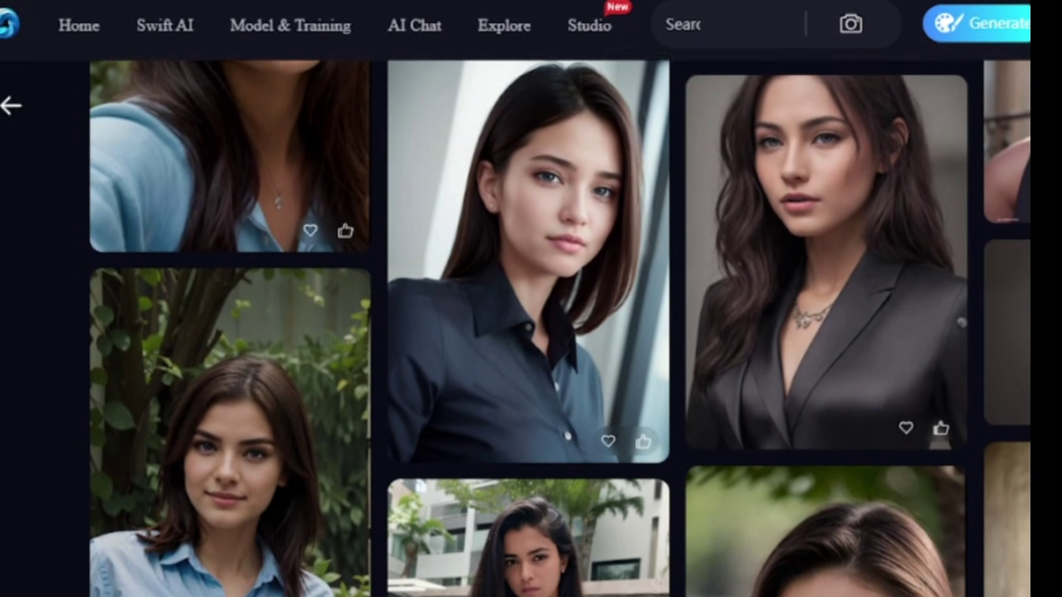
pyautogui.scroll(-5, 559, 327)
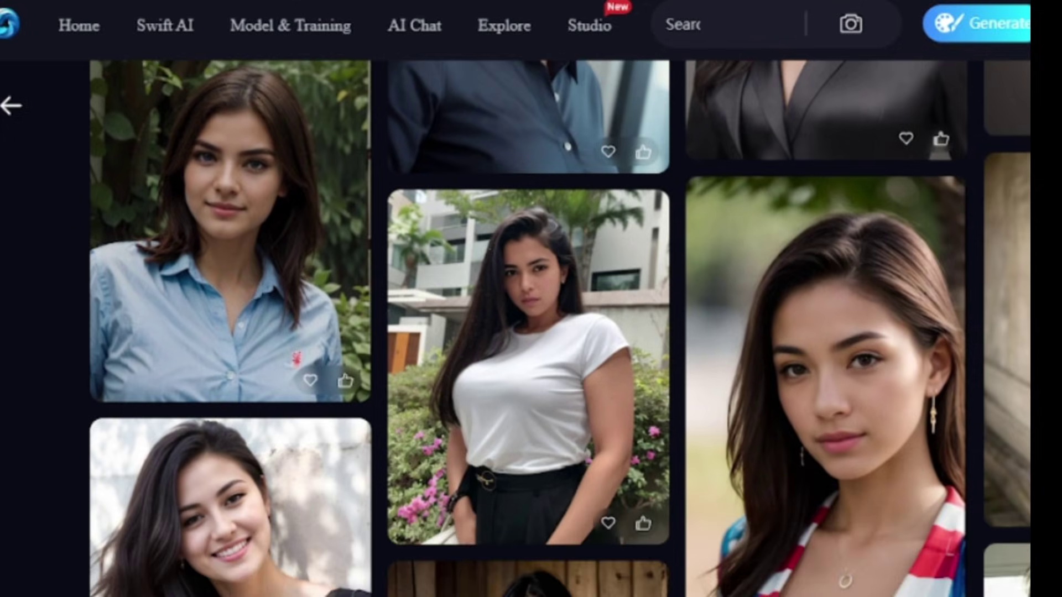
pyautogui.scroll(1, 560, 327)
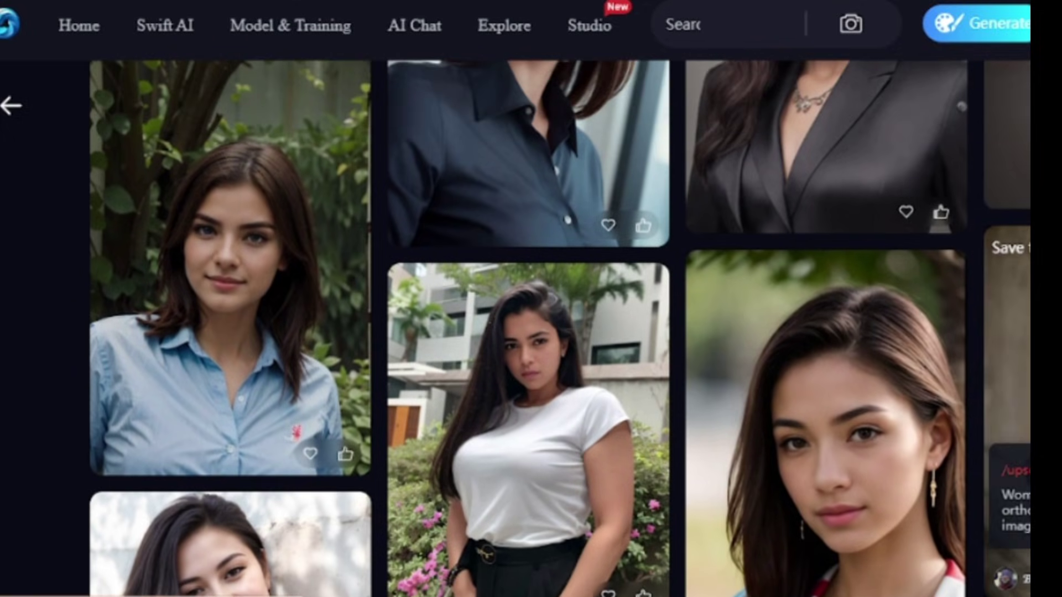
pyautogui.scroll(-1, 931, 351)
pyautogui.scroll(1, 931, 351)
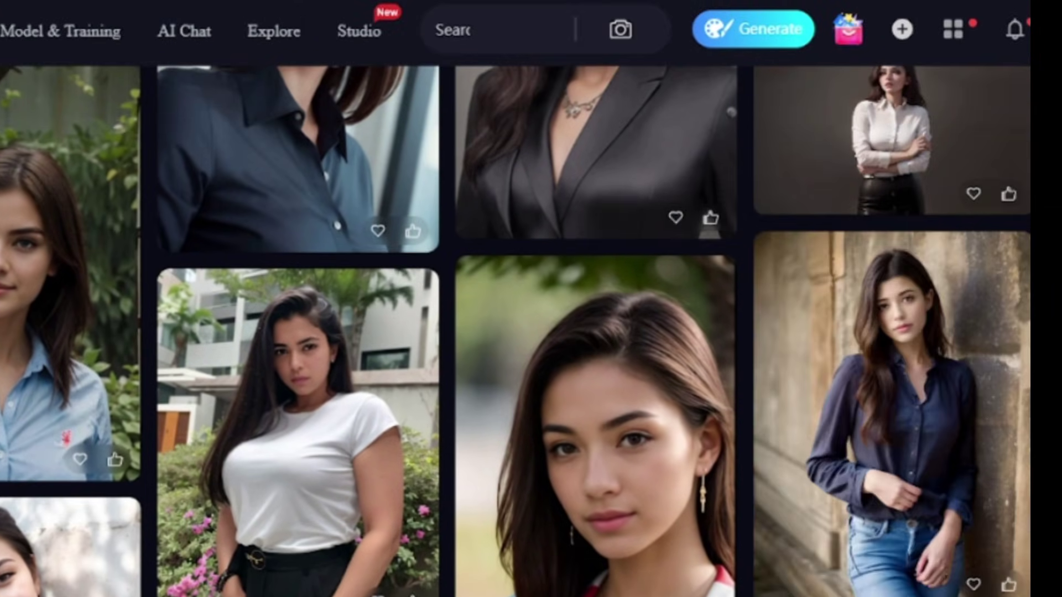
pyautogui.click(928, 352)
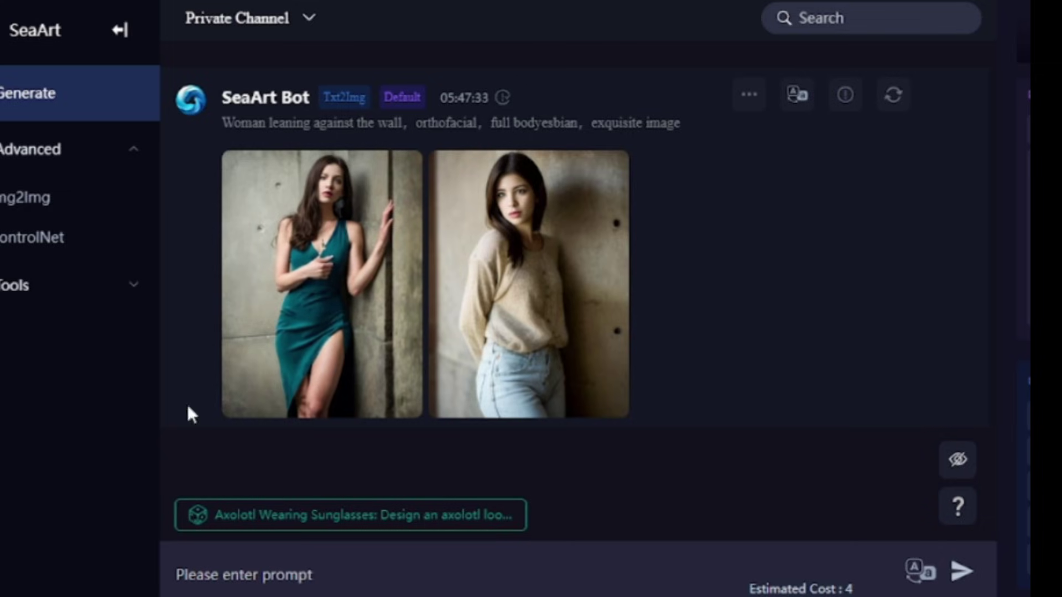
# Copy the bot's 'Woman leaning against the wall' prompt into the prompt box
pyautogui.moveTo(222, 123); pyautogui.dragTo(682, 117)
pyautogui.hotkey('ctrl', 'c')
pyautogui.click(432, 586)
pyautogui.hotkey('ctrl', 'v')
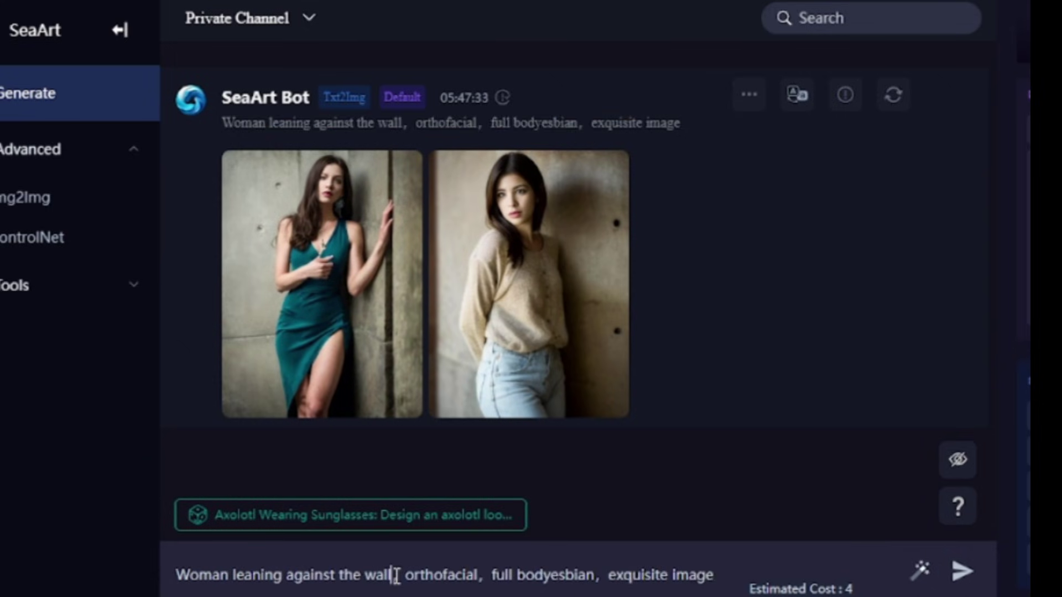
# Replace 'wall' with 'resturant', generate, and bring up save options for the second image
pyautogui.press('BackSpace')
pyautogui.press('BackSpace')
pyautogui.press('BackSpace')
pyautogui.press('BackSpace')
pyautogui.write('resturant')
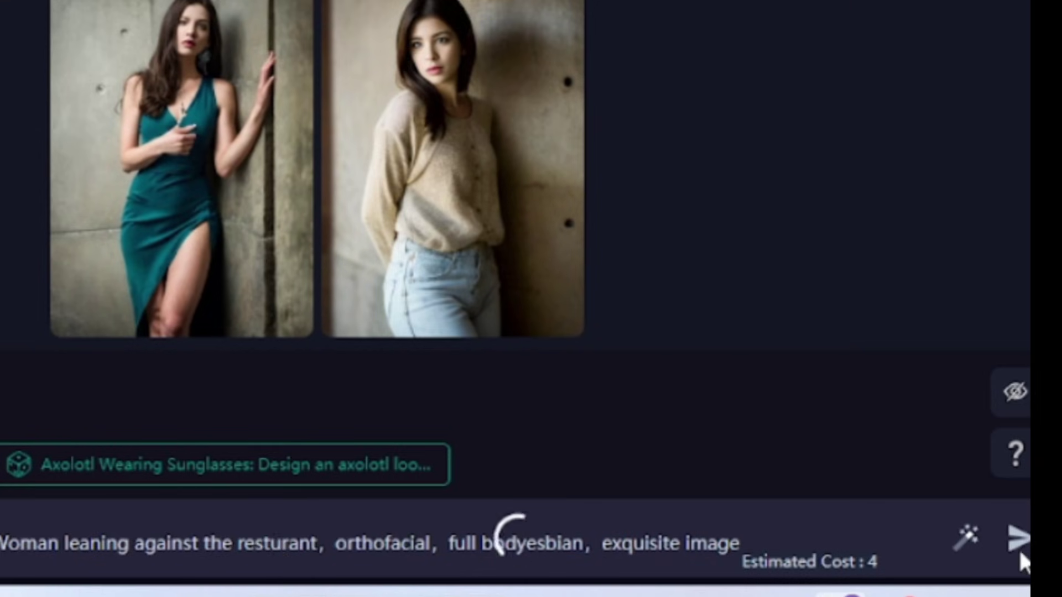
pyautogui.click(1019, 546)
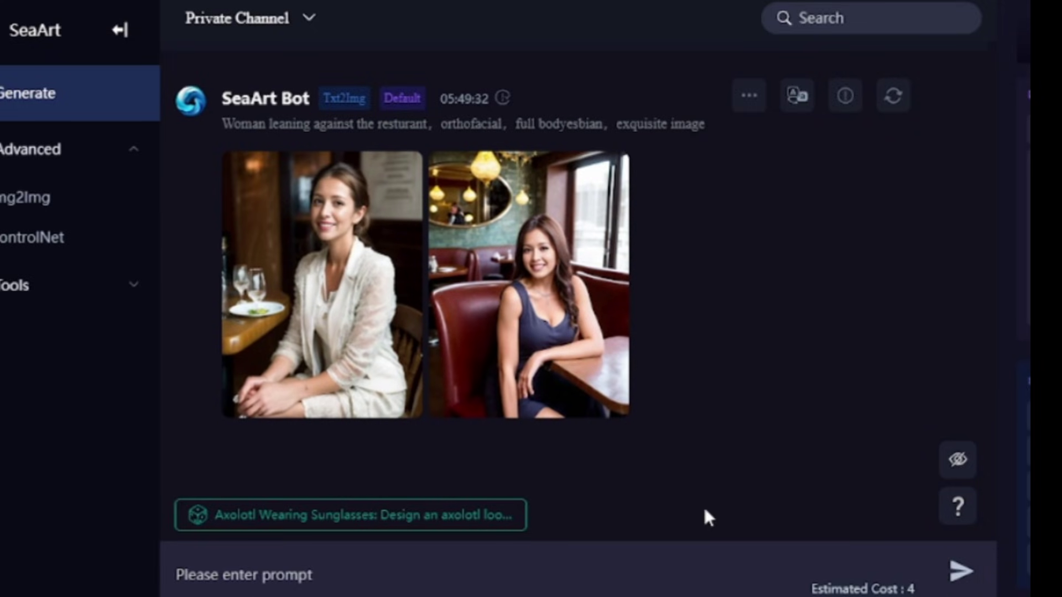
pyautogui.moveTo(488, 318)
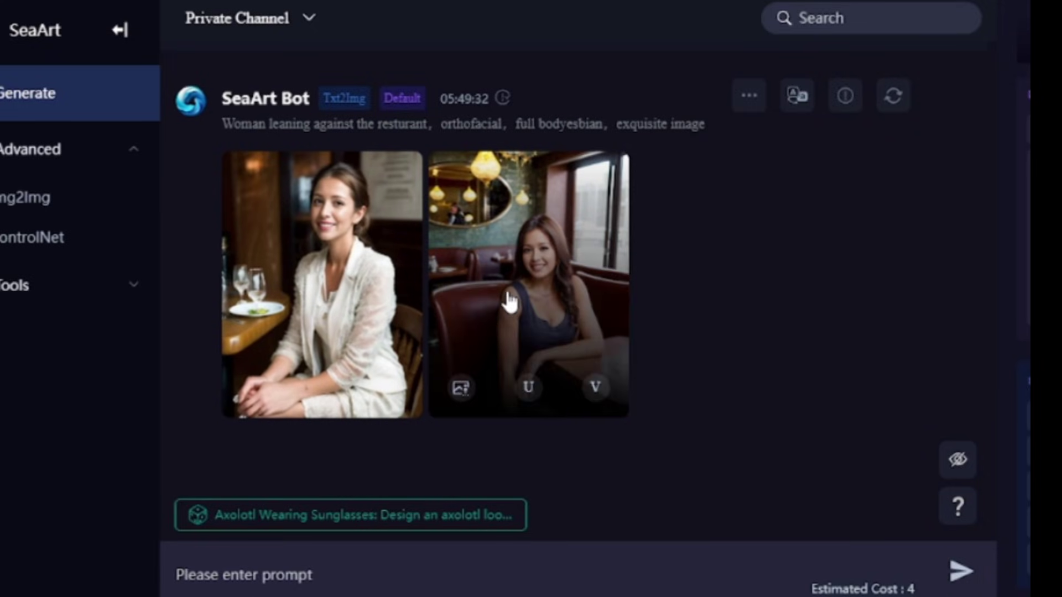
pyautogui.rightClick(509, 301)
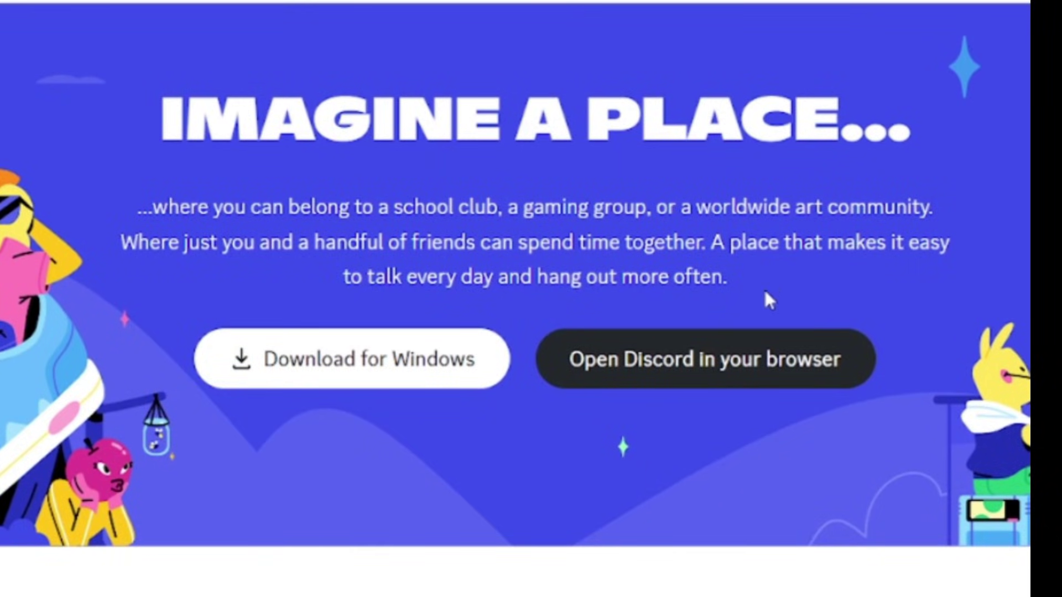
# Open Discord in the browser and start a new server from scratch for a club or community
pyautogui.click(722, 360)
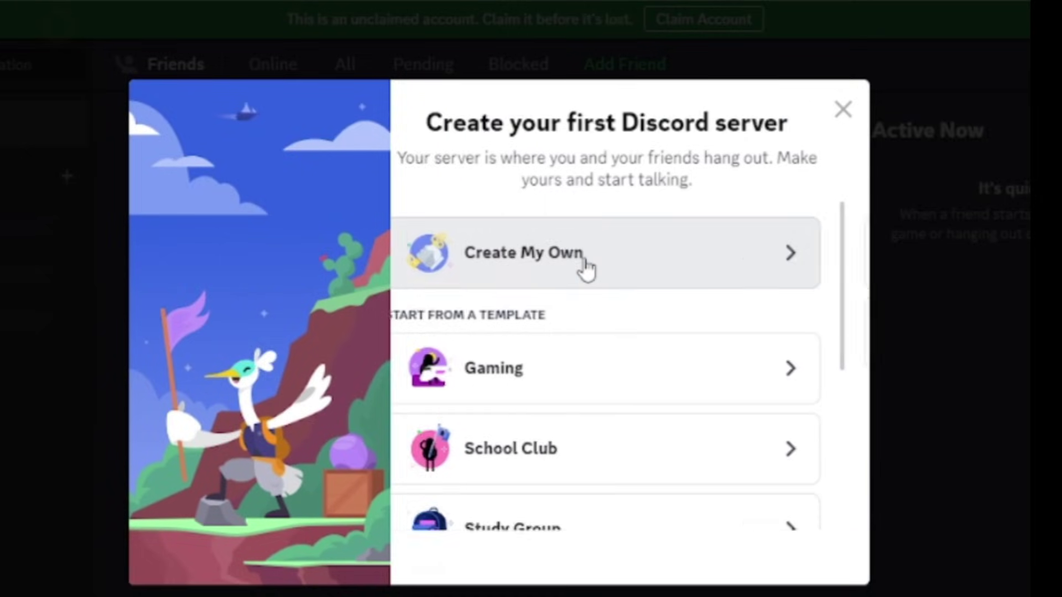
pyautogui.click(582, 267)
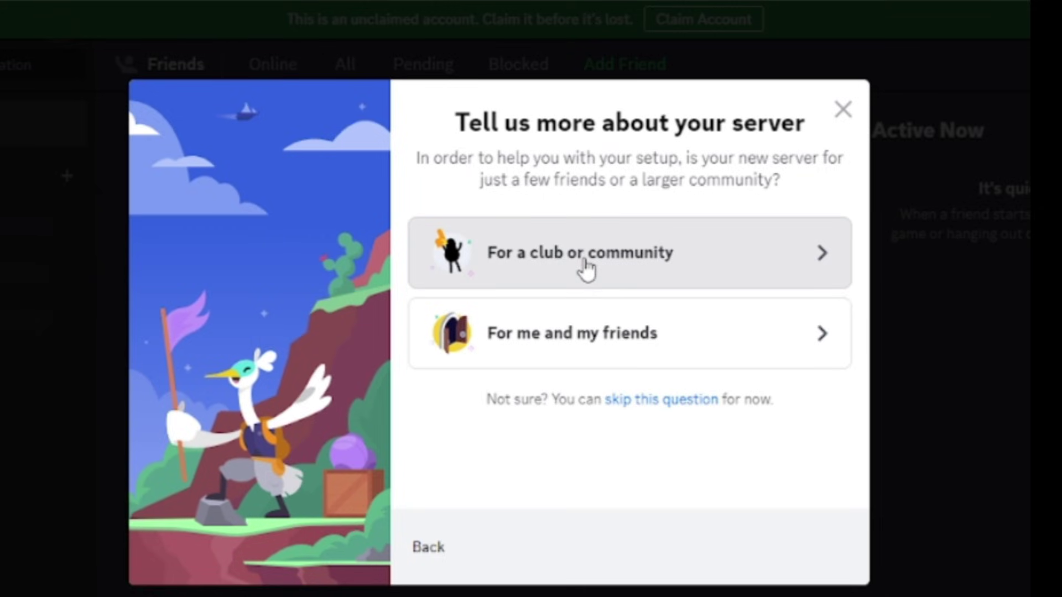
pyautogui.click(586, 268)
pyautogui.click(586, 268)
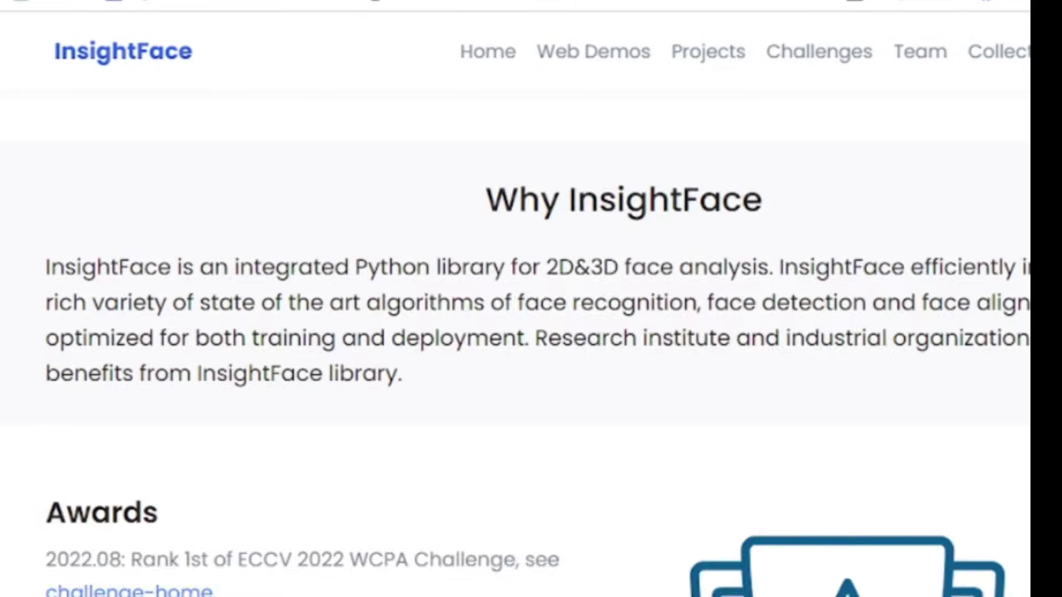
# Add the InsightFace bot to the insightface server and authorize it
pyautogui.scroll(-10, 531, 331)
pyautogui.scroll(10, 531, 332)
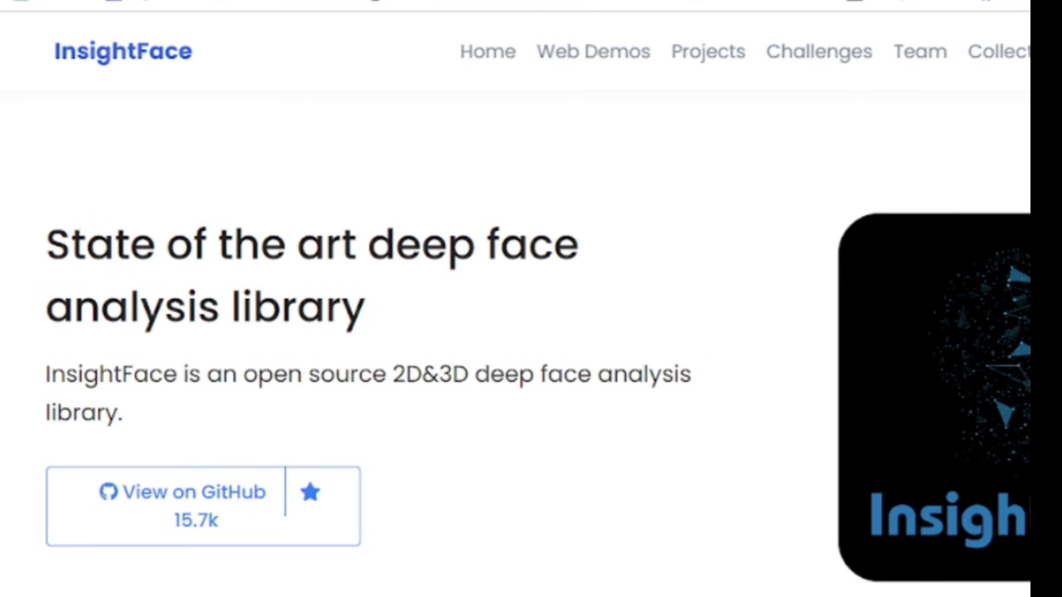
pyautogui.scroll(-5, 531, 332)
pyautogui.scroll(-10, 531, 332)
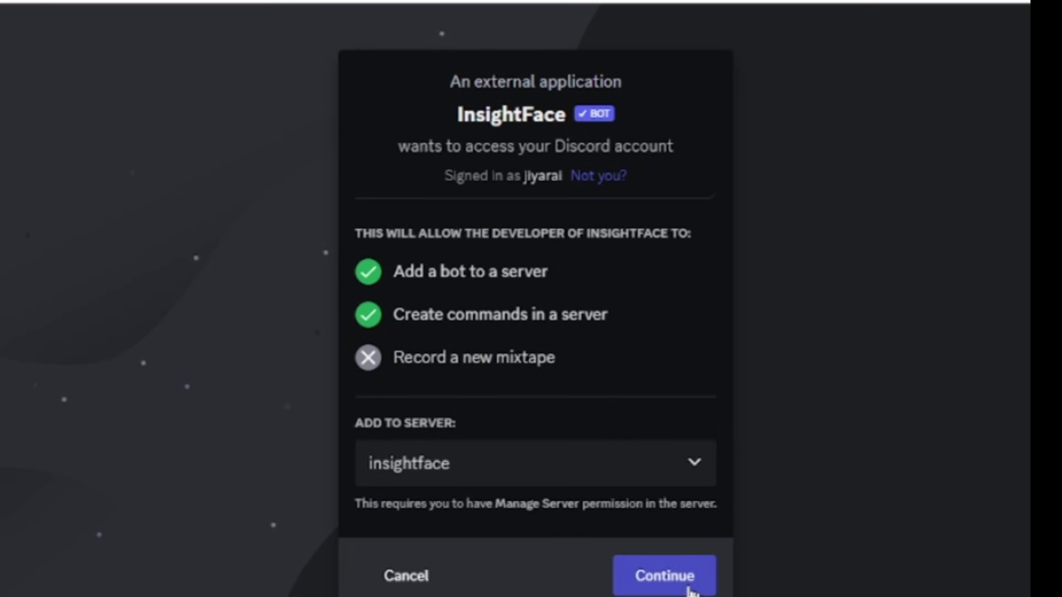
pyautogui.click(690, 590)
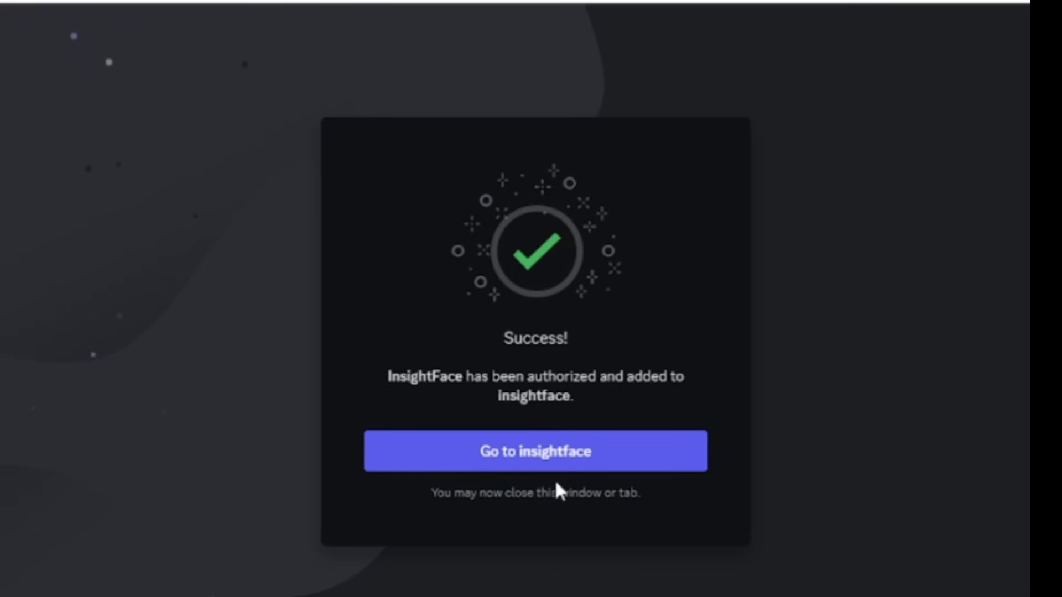
# In the insightface server, start a /swapid command with the white-jacket restaurant photo attached
pyautogui.click(543, 466)
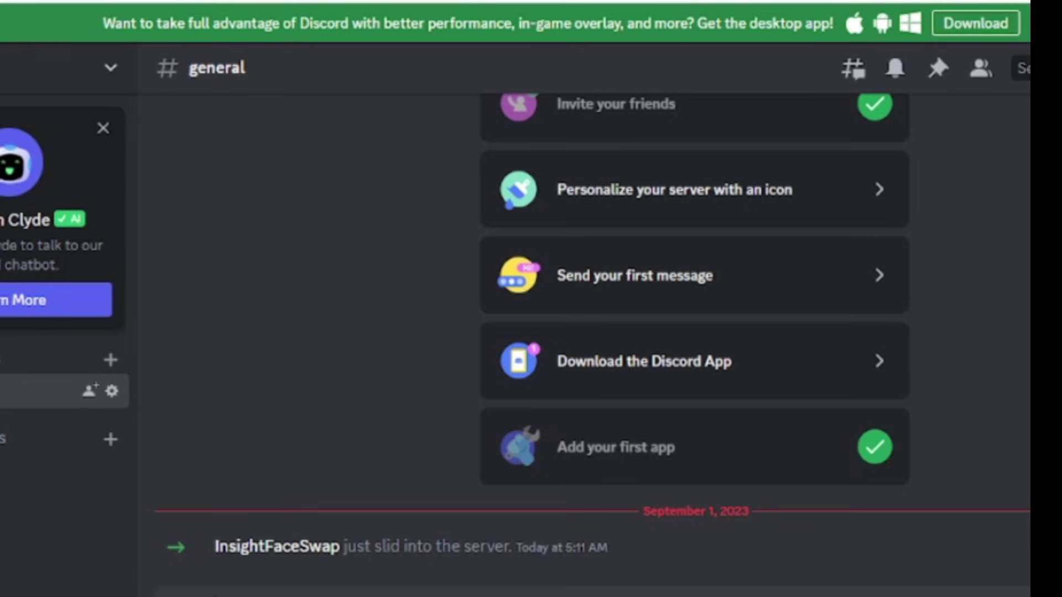
pyautogui.write('/sav')
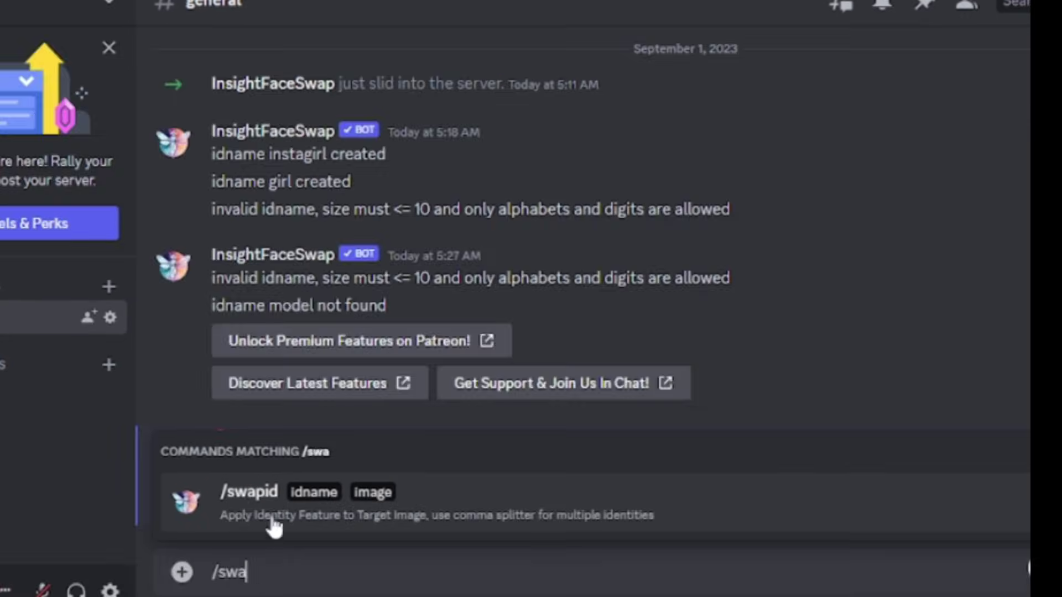
pyautogui.click(273, 520)
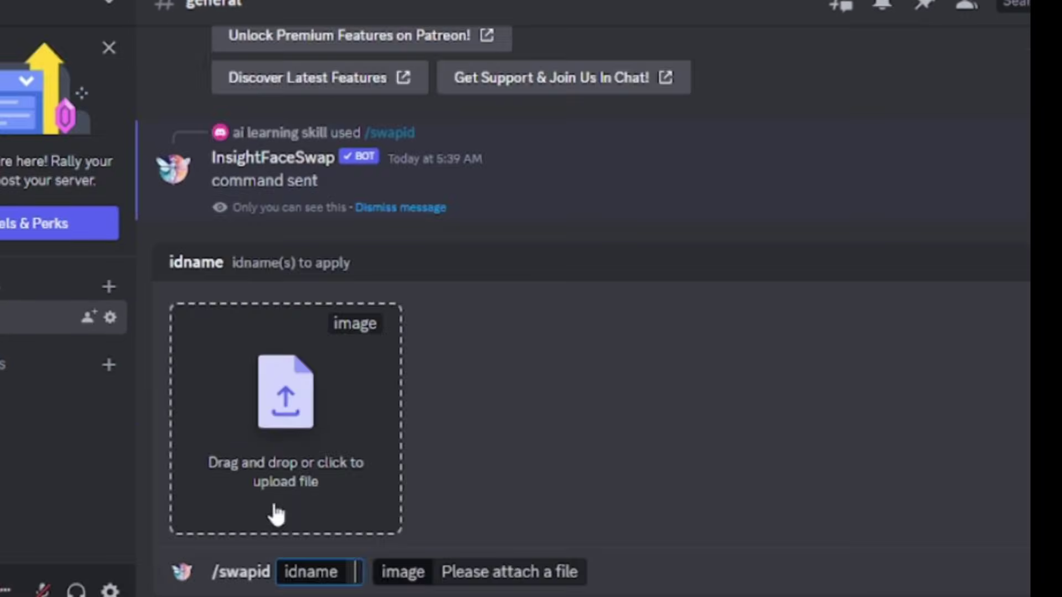
pyautogui.click(278, 441)
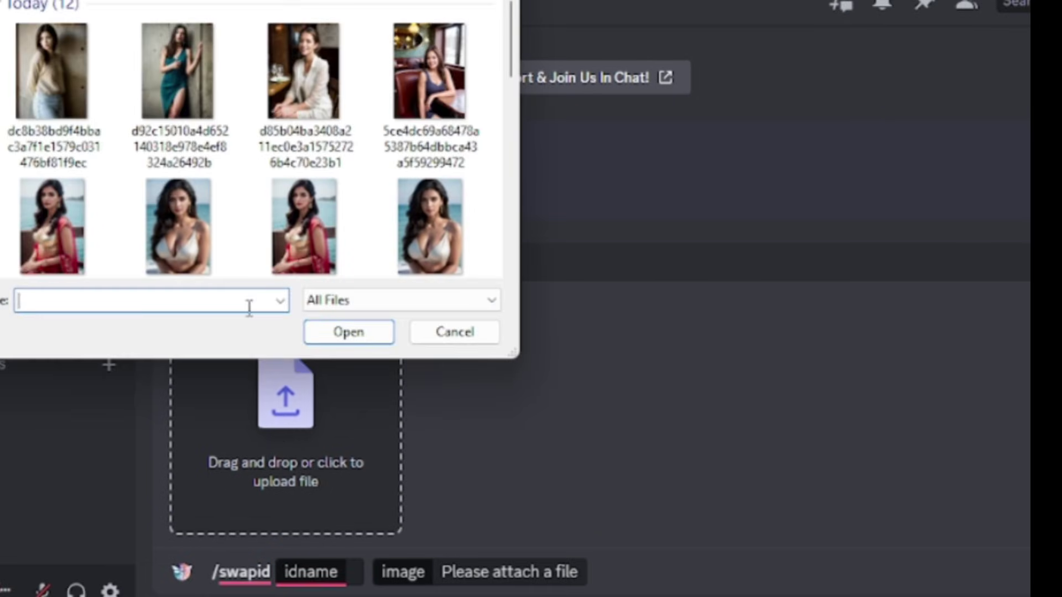
pyautogui.click(296, 81)
pyautogui.click(345, 333)
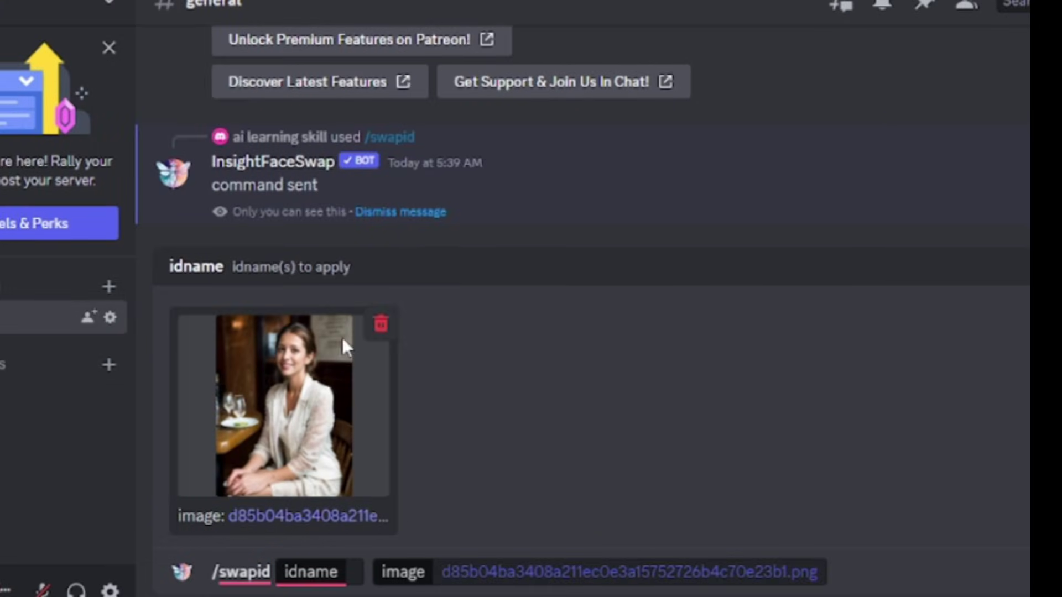
# Send the swap with idname 'sample', then attach the green-dress photo for the next swap
pyautogui.click(358, 571)
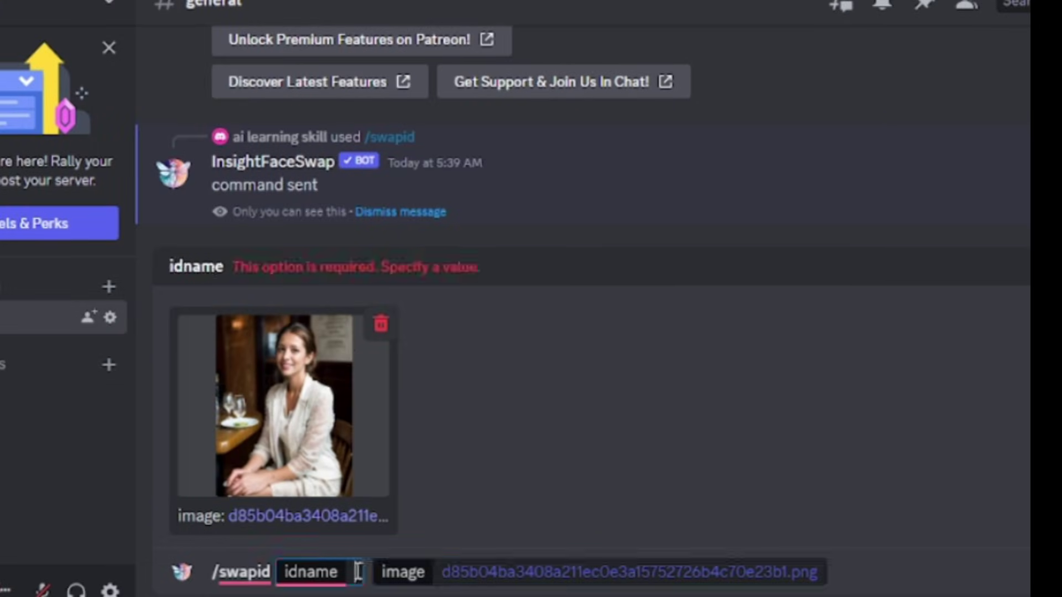
pyautogui.write('sample')
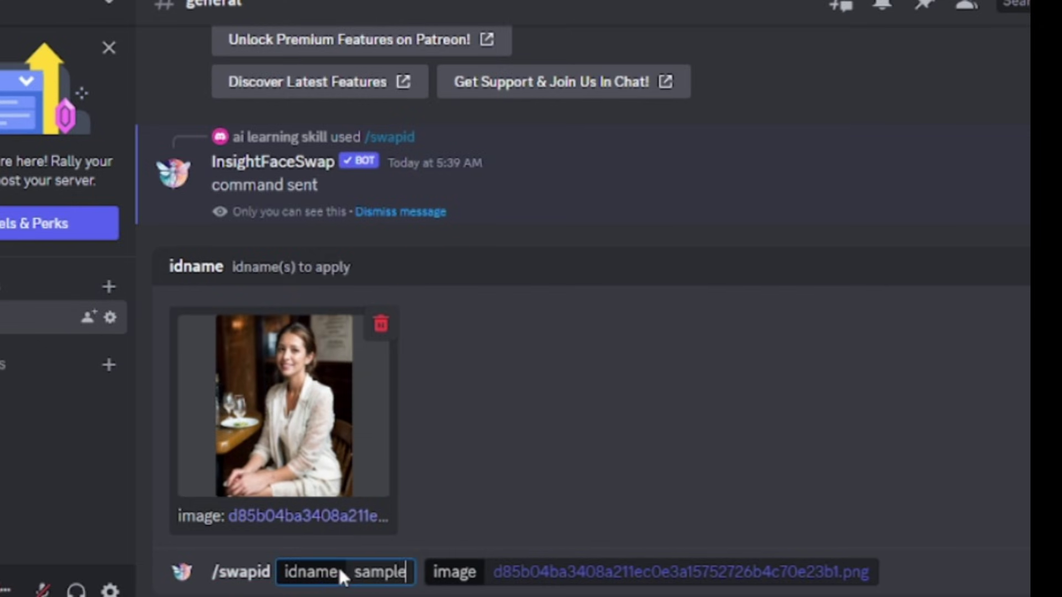
pyautogui.press('Return')
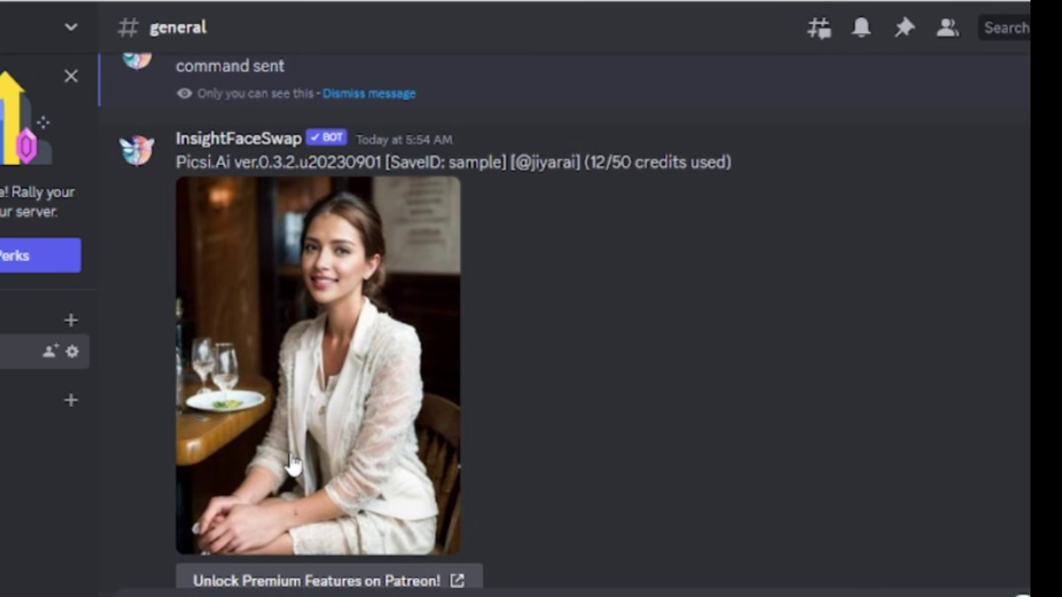
pyautogui.click(292, 463)
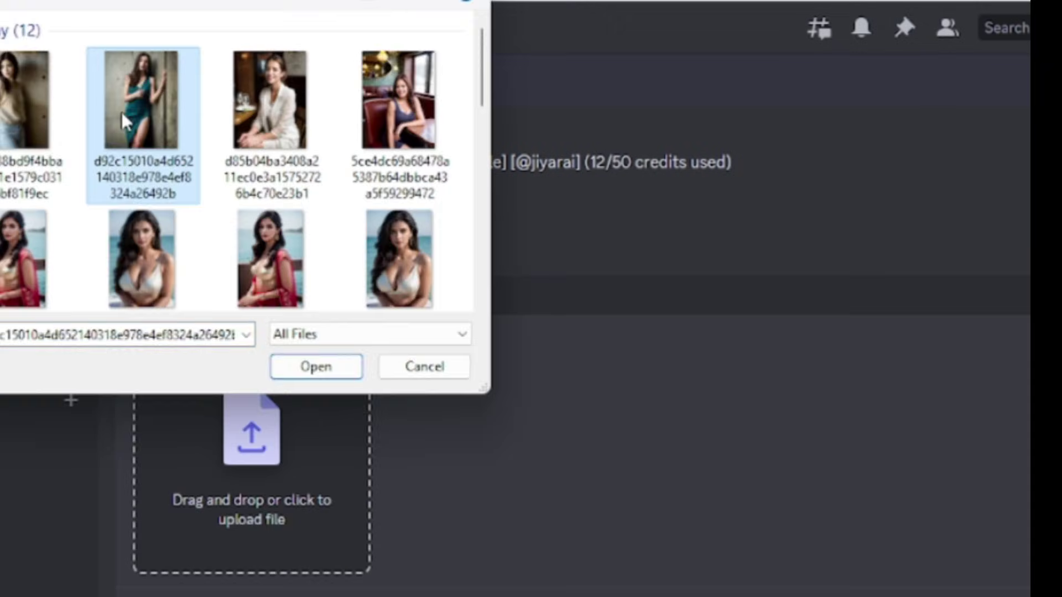
pyautogui.click(327, 365)
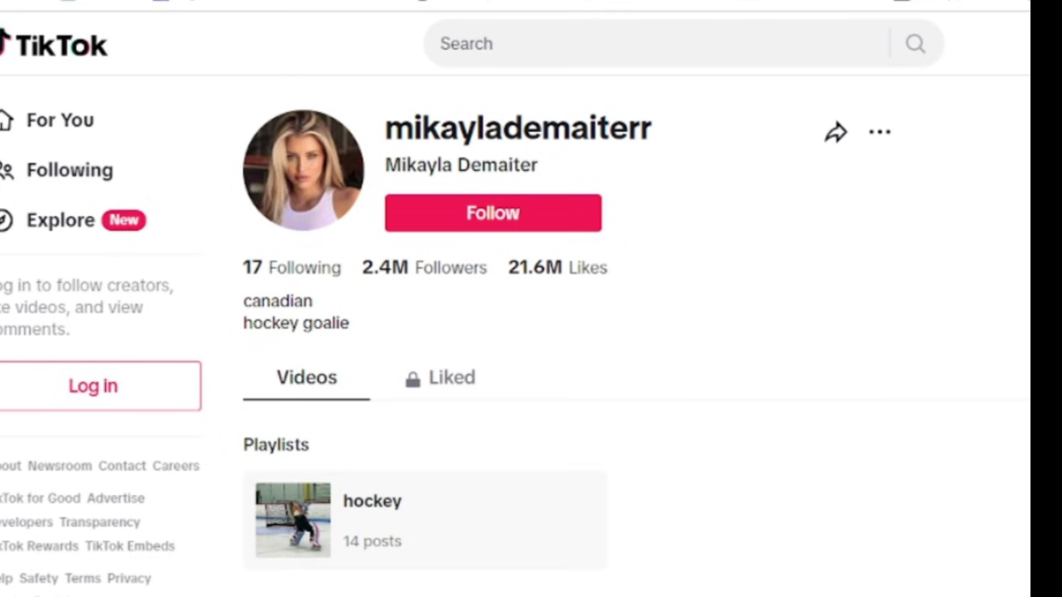
# Open the light-blue jumpsuit video from the creator's grid and bring up its Download video option
pyautogui.scroll(-10, 515, 332)
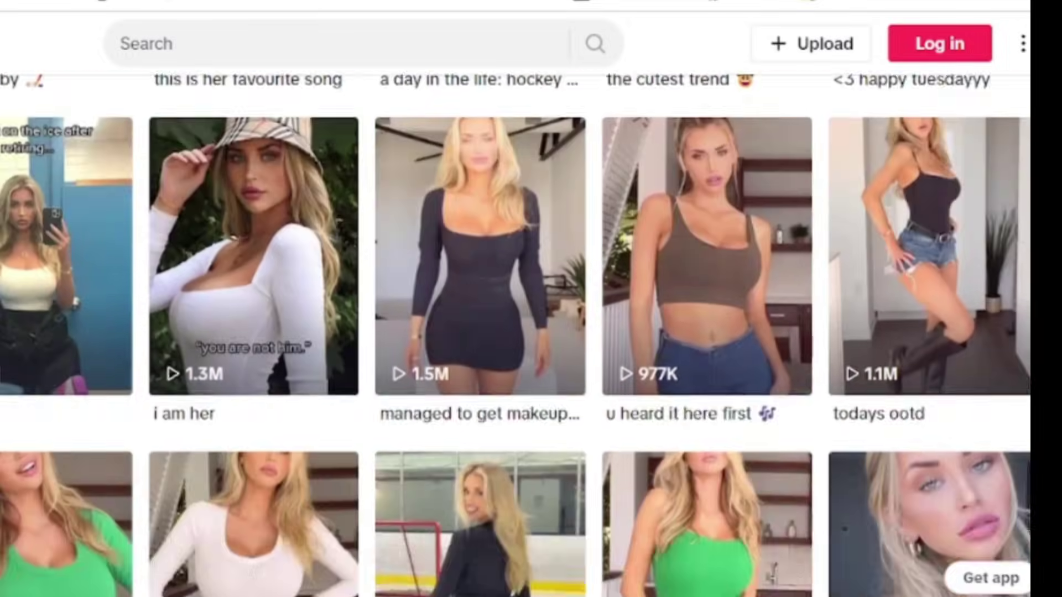
pyautogui.scroll(1, 515, 332)
pyautogui.scroll(-8, 515, 332)
pyautogui.scroll(14, 515, 332)
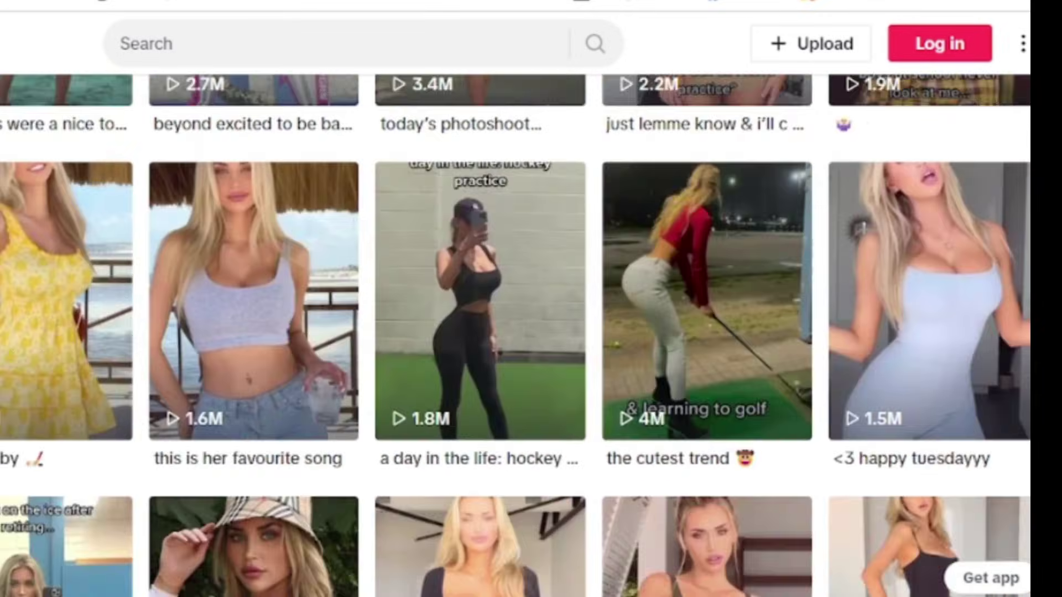
pyautogui.scroll(-5, 514, 332)
pyautogui.scroll(1, 515, 332)
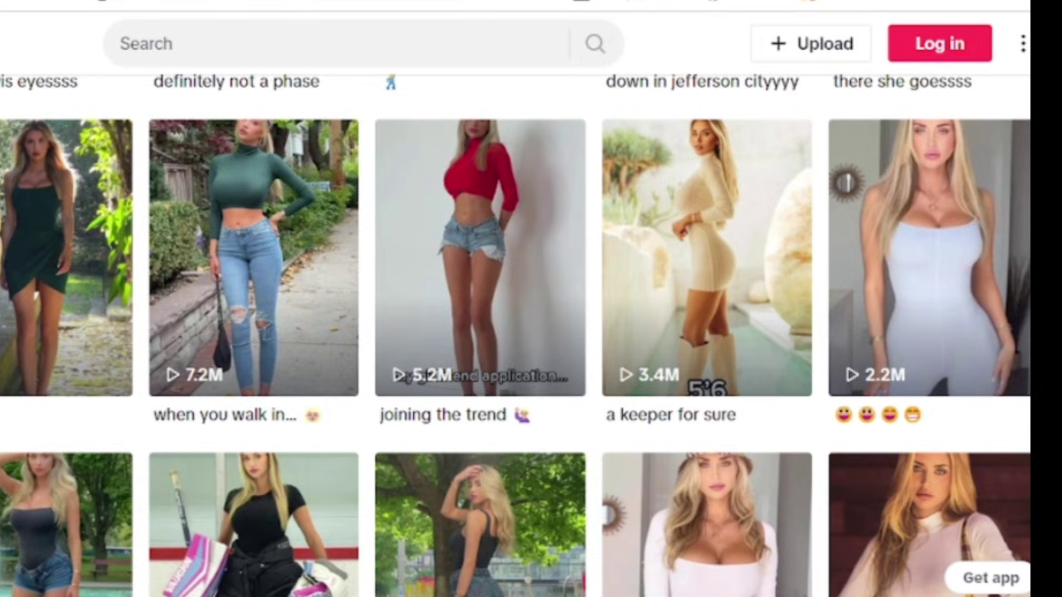
pyautogui.click(920, 249)
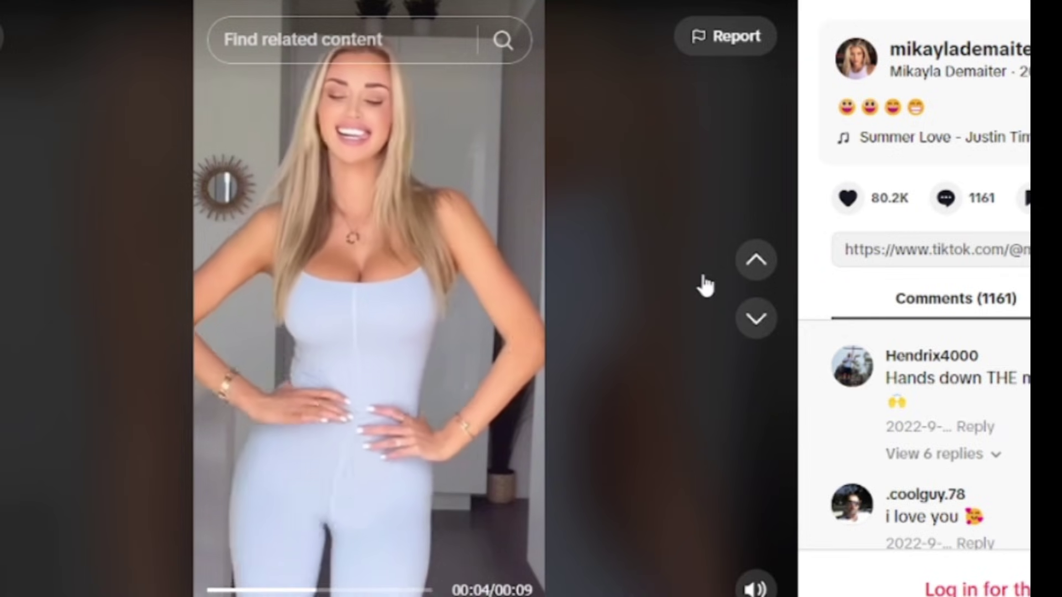
pyautogui.rightClick(703, 284)
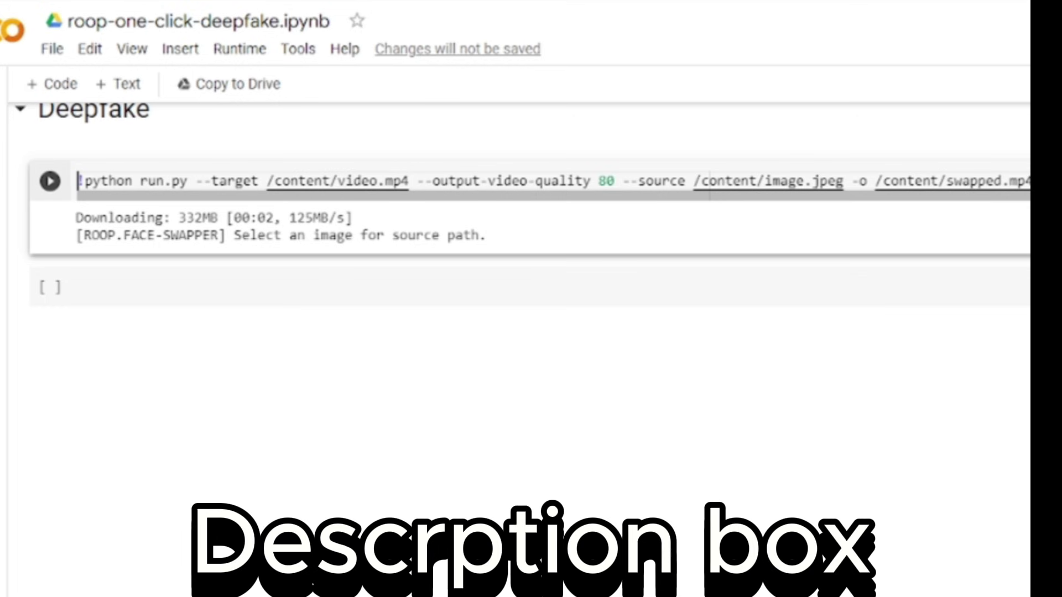
# Run the 'Clone roop repo and install dependencies' cell, choosing Run anyway at the warning
pyautogui.scroll(10, 522, 348)
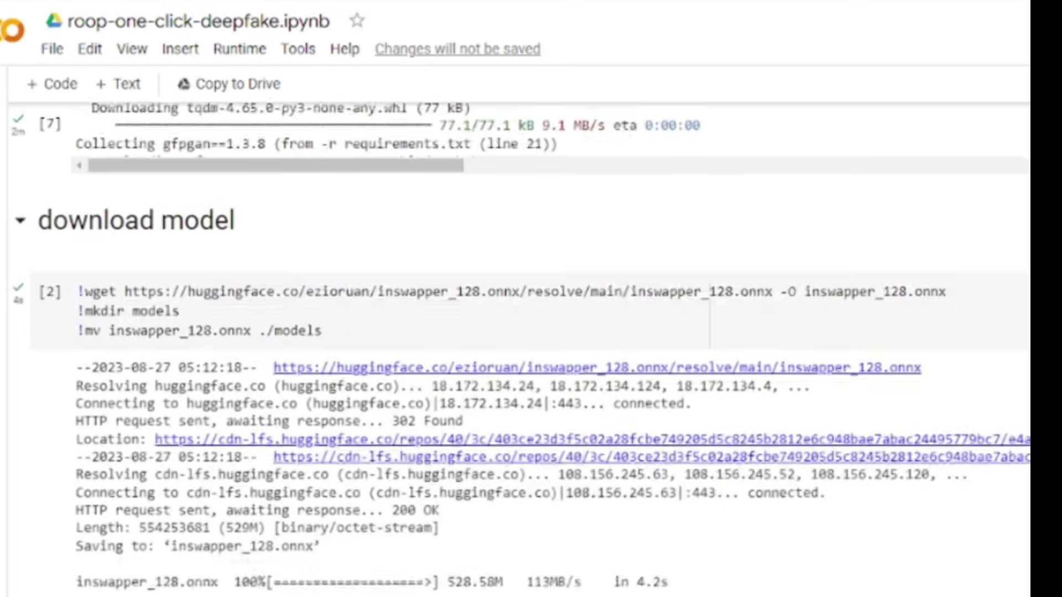
pyautogui.scroll(10, 522, 349)
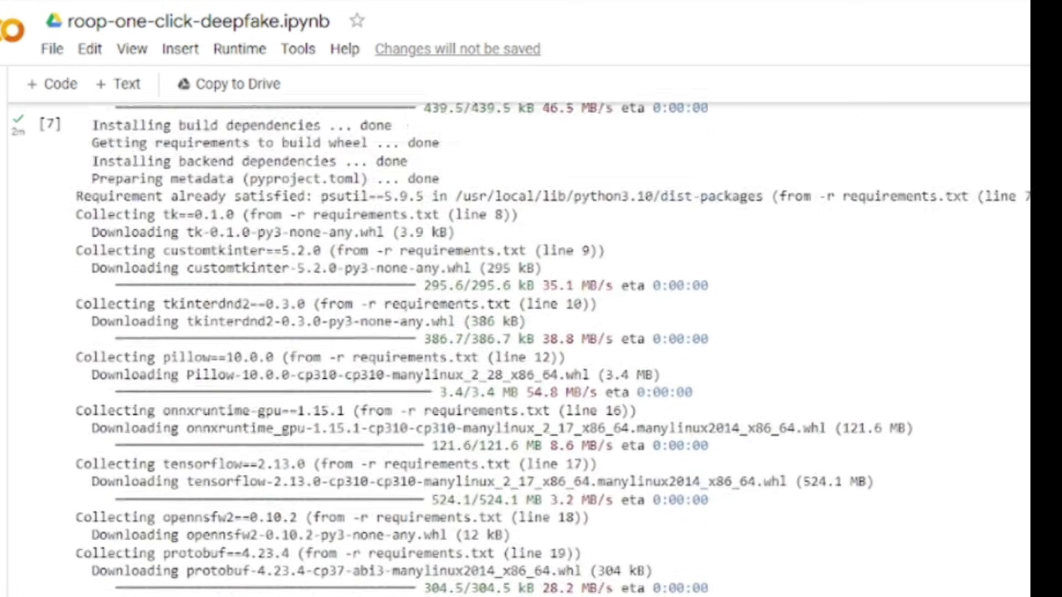
pyautogui.scroll(10, 521, 349)
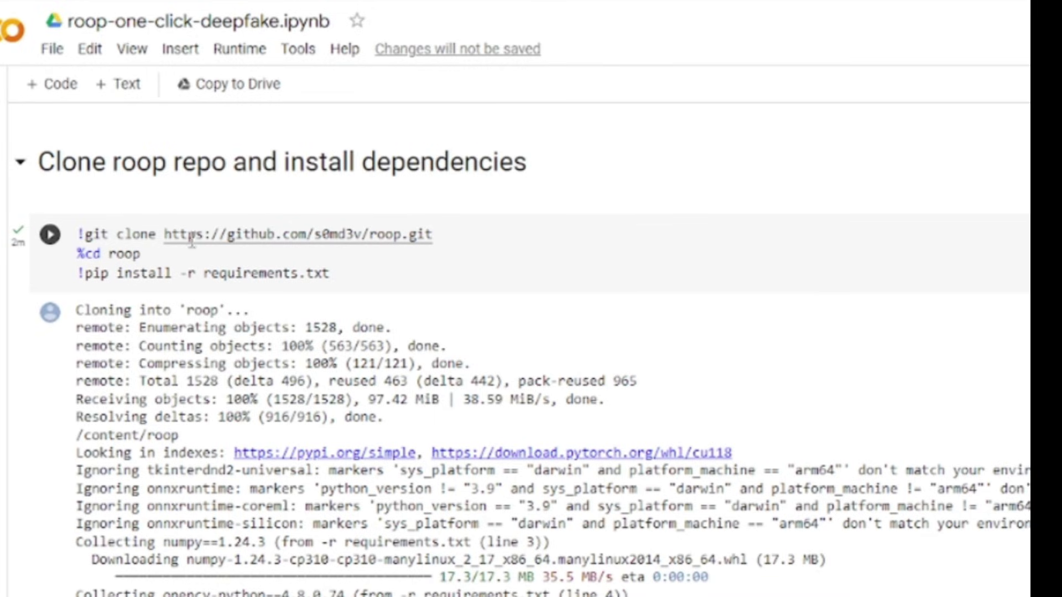
pyautogui.click(50, 236)
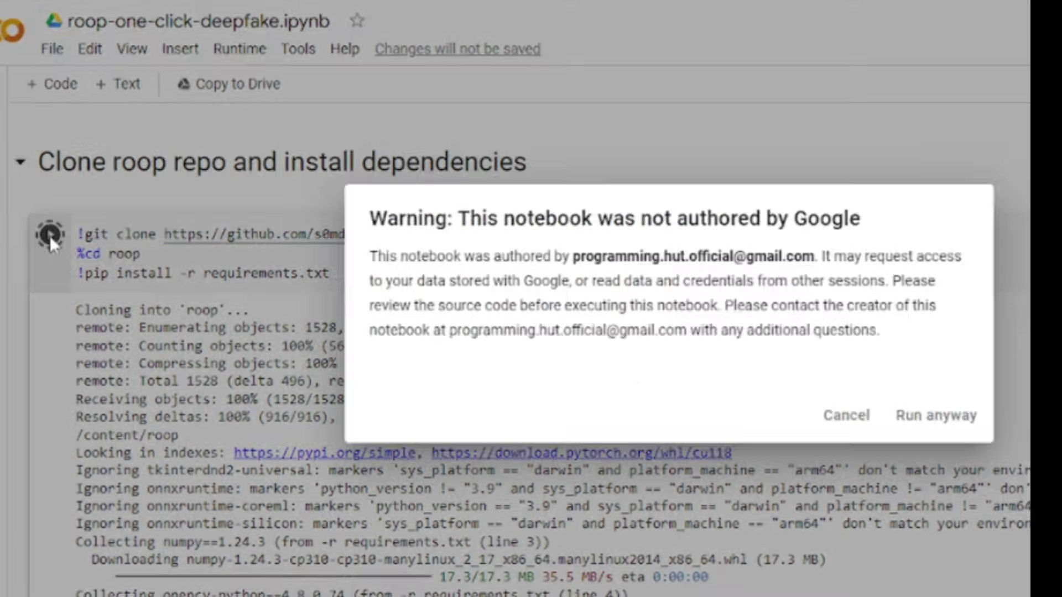
pyautogui.click(935, 416)
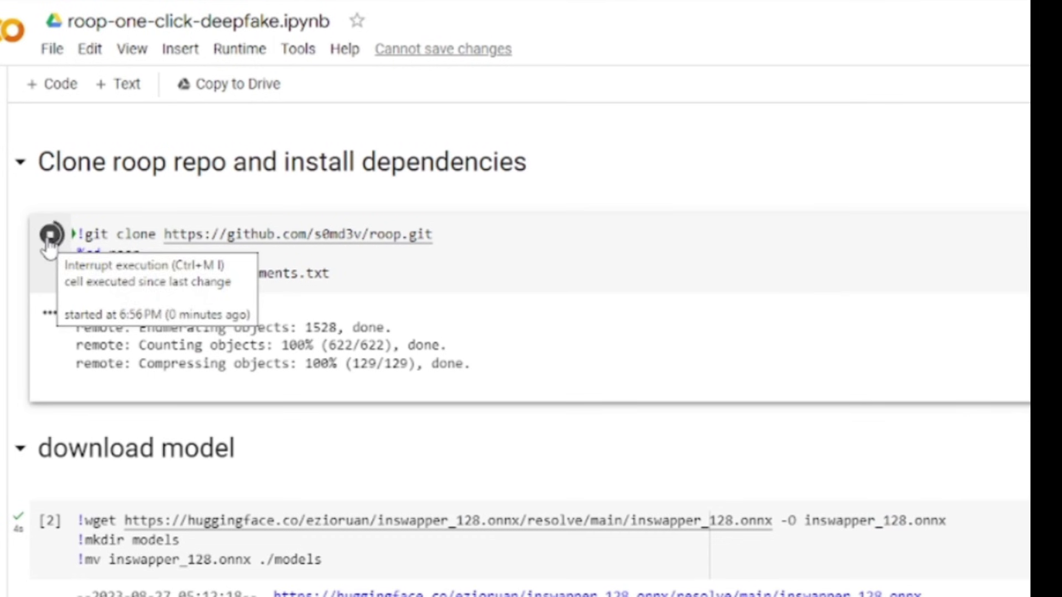
pyautogui.scroll(-5, 553, 332)
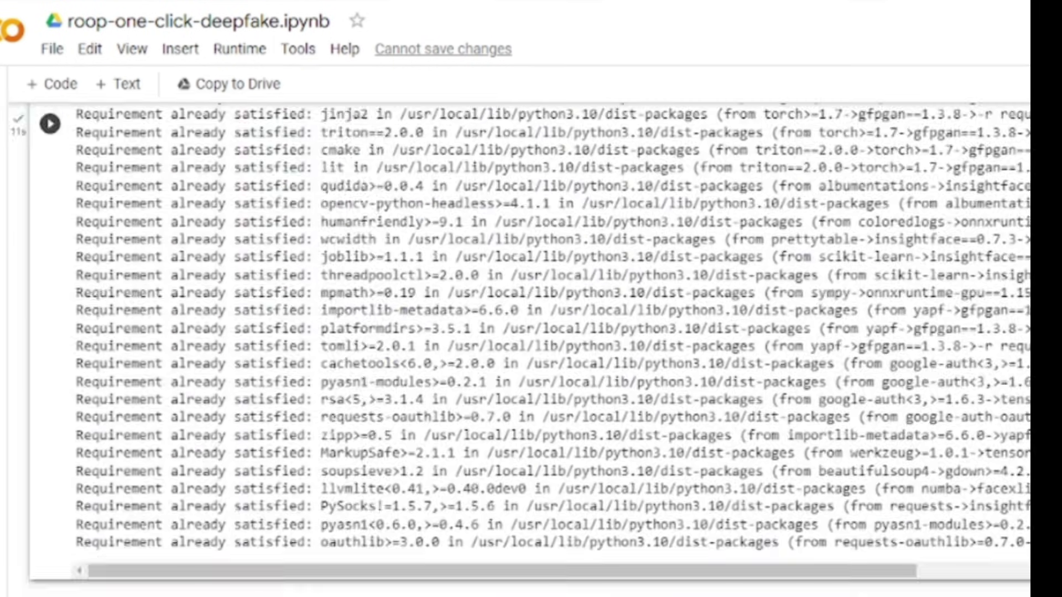
# Upload sample.jpg and Download.mp4 to the Colab runtime files
pyautogui.click(1, 254)
pyautogui.click(40, 136)
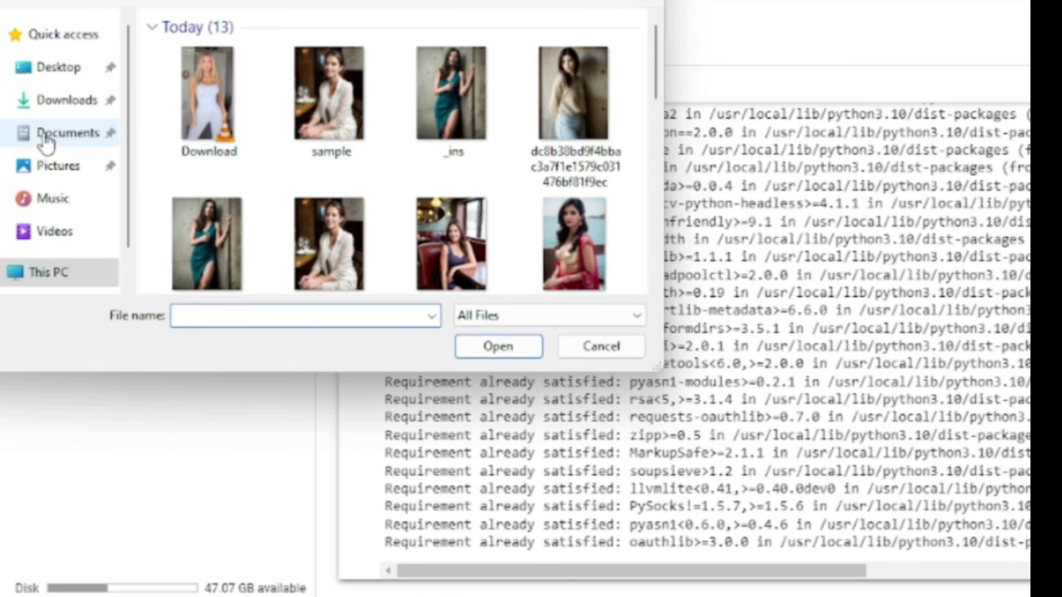
pyautogui.click(330, 100)
pyautogui.click(497, 347)
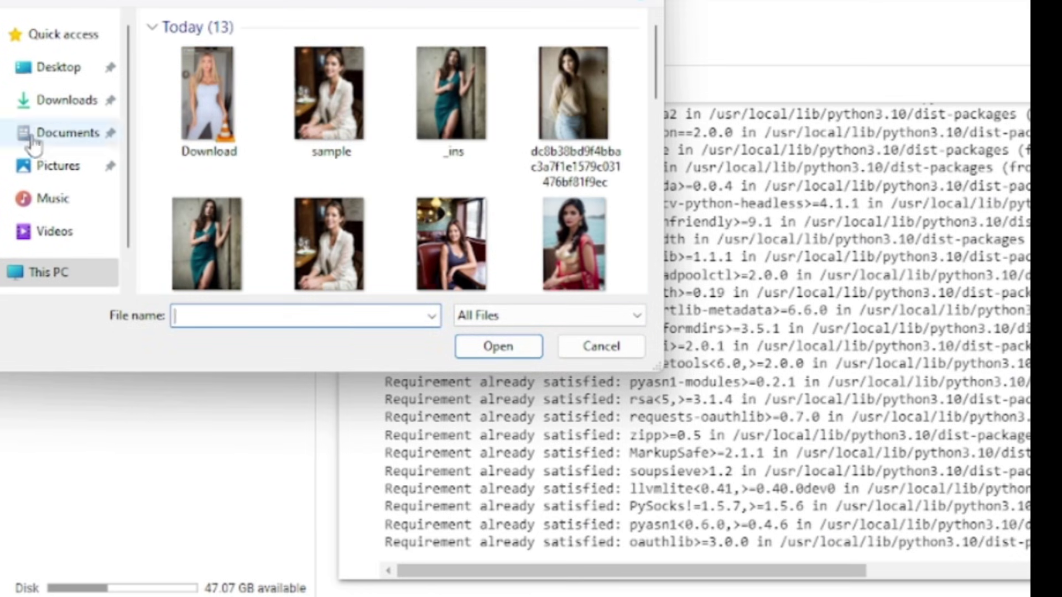
pyautogui.click(208, 94)
pyautogui.click(498, 347)
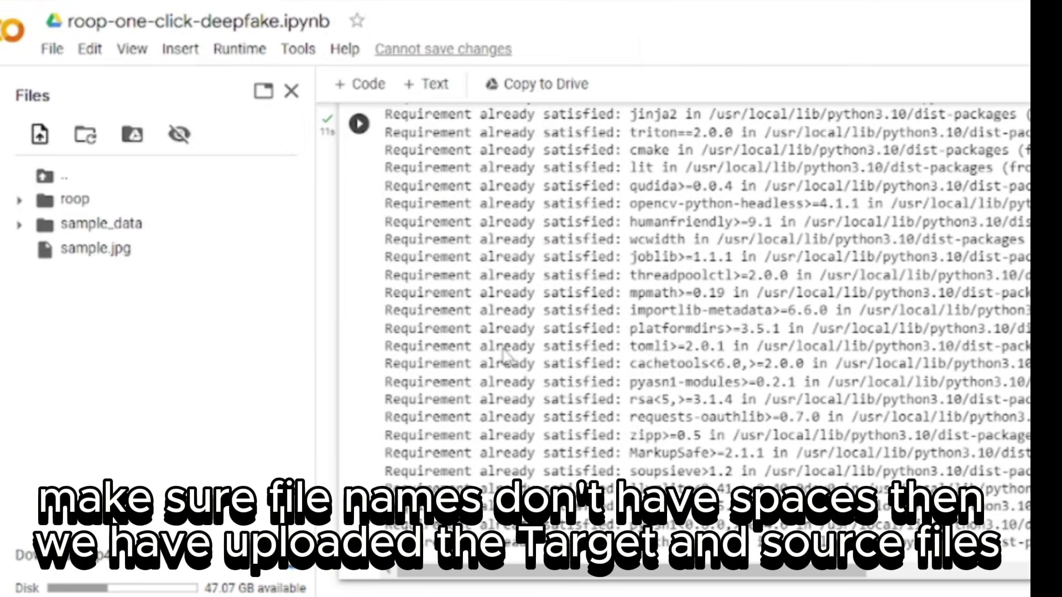
# Scroll past the inswapper model download output to the Deepfake run.py cell
pyautogui.scroll(-5, 433, 332)
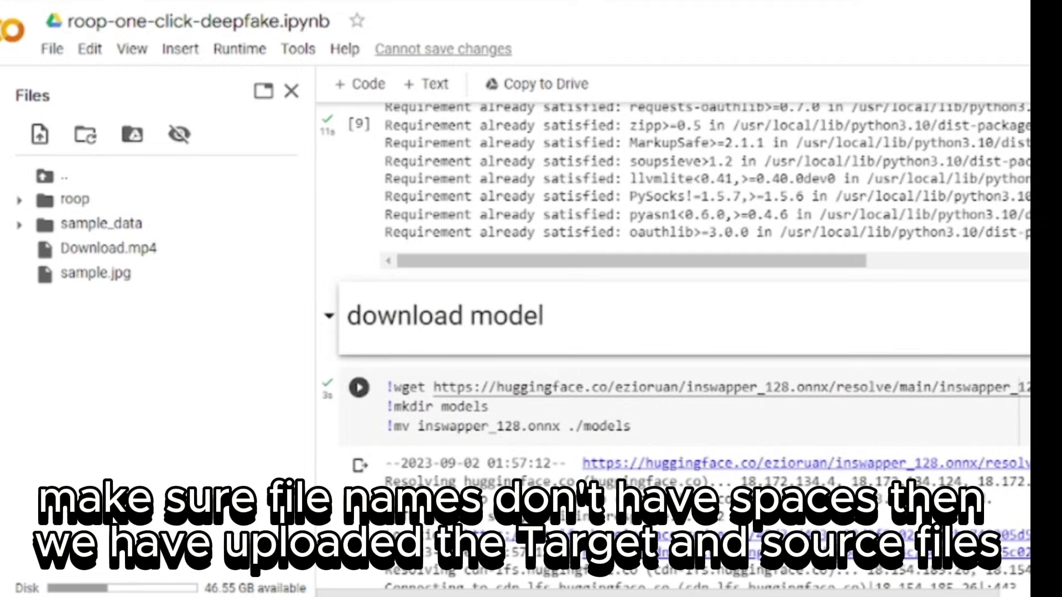
pyautogui.scroll(-8, 676, 347)
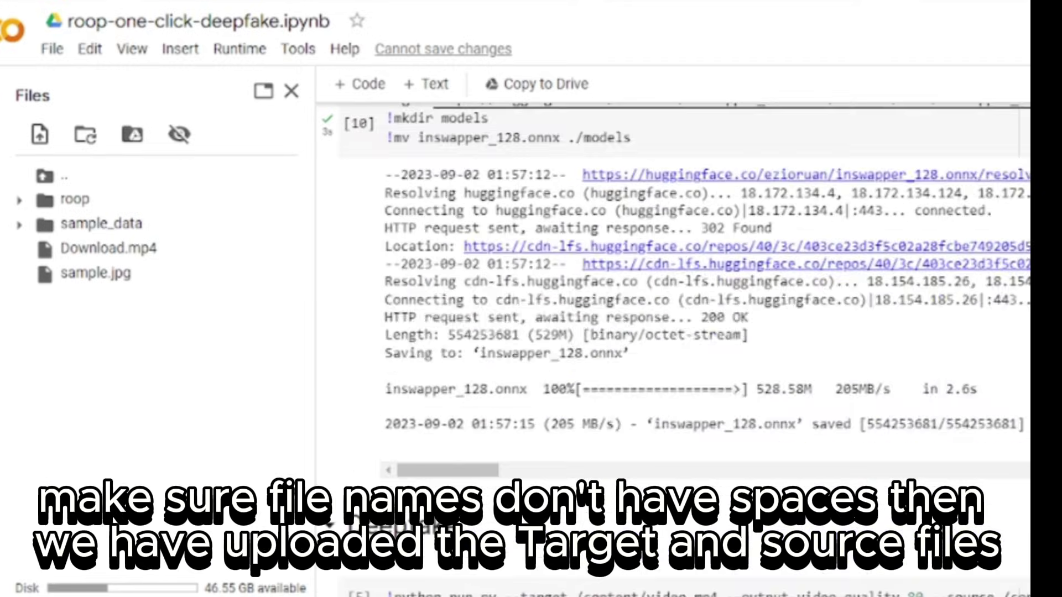
pyautogui.scroll(-2, 677, 334)
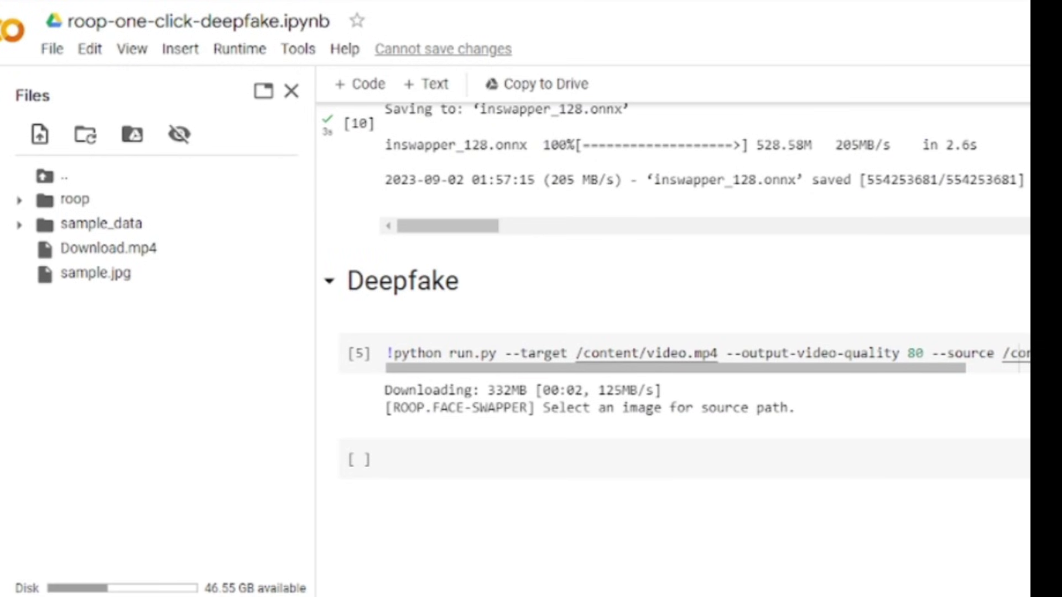
# Remove --output-video-quality 80 and set the target path to /content/Download.mp4
pyautogui.moveTo(925, 353); pyautogui.dragTo(785, 354)
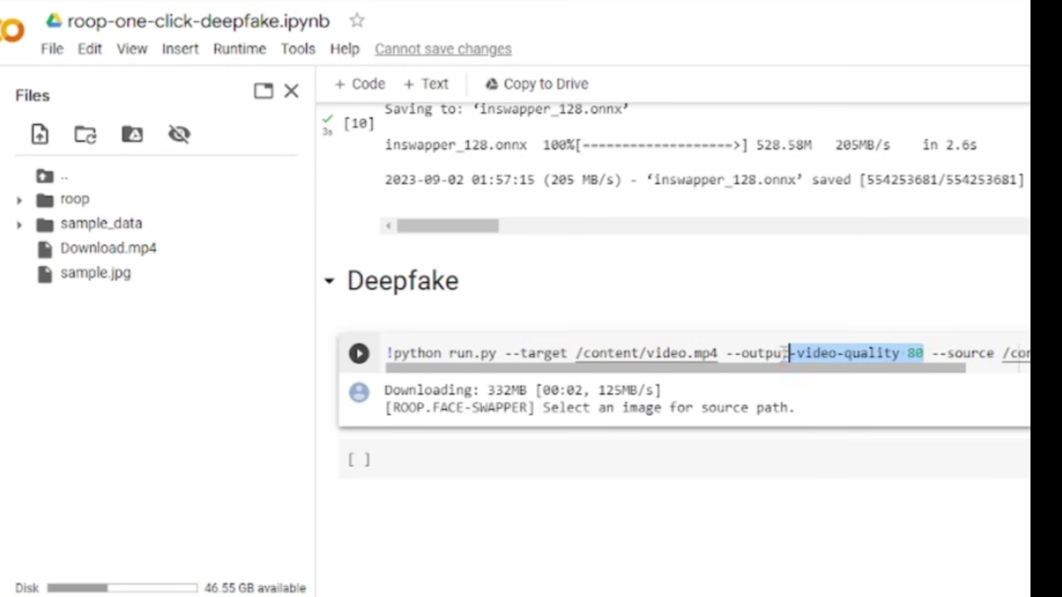
pyautogui.press('BackSpace')
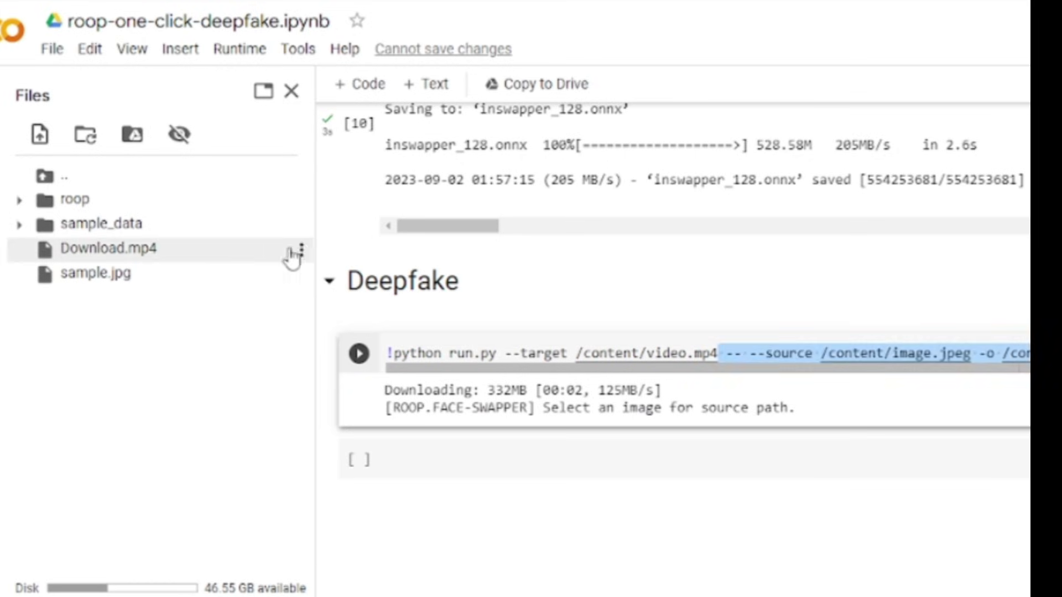
pyautogui.click(299, 254)
pyautogui.click(237, 375)
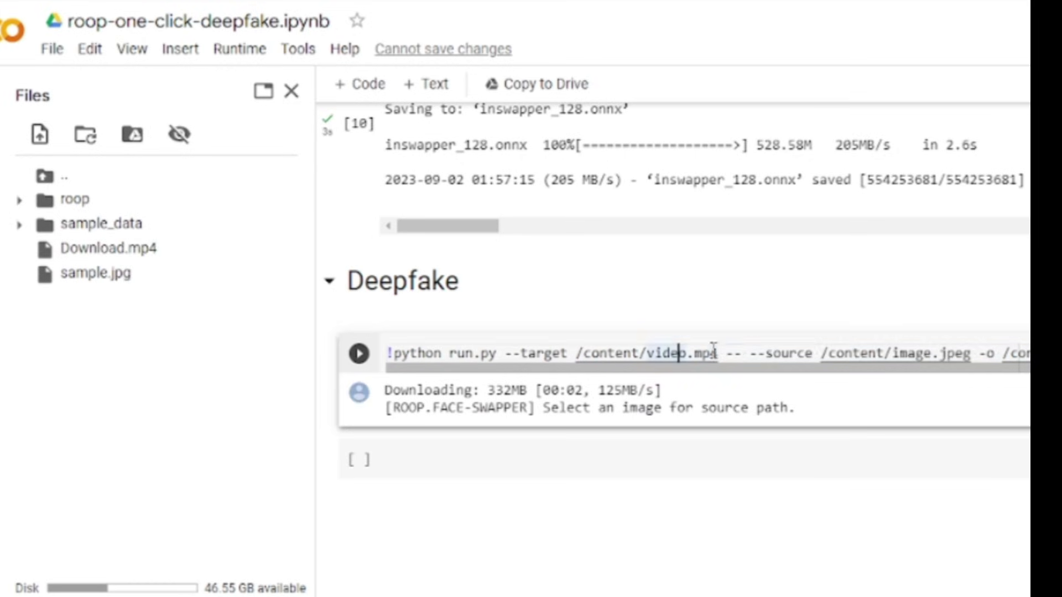
pyautogui.click(719, 353)
pyautogui.moveTo(599, 350); pyautogui.dragTo(583, 351)
pyautogui.hotkey('ctrl', 'v')
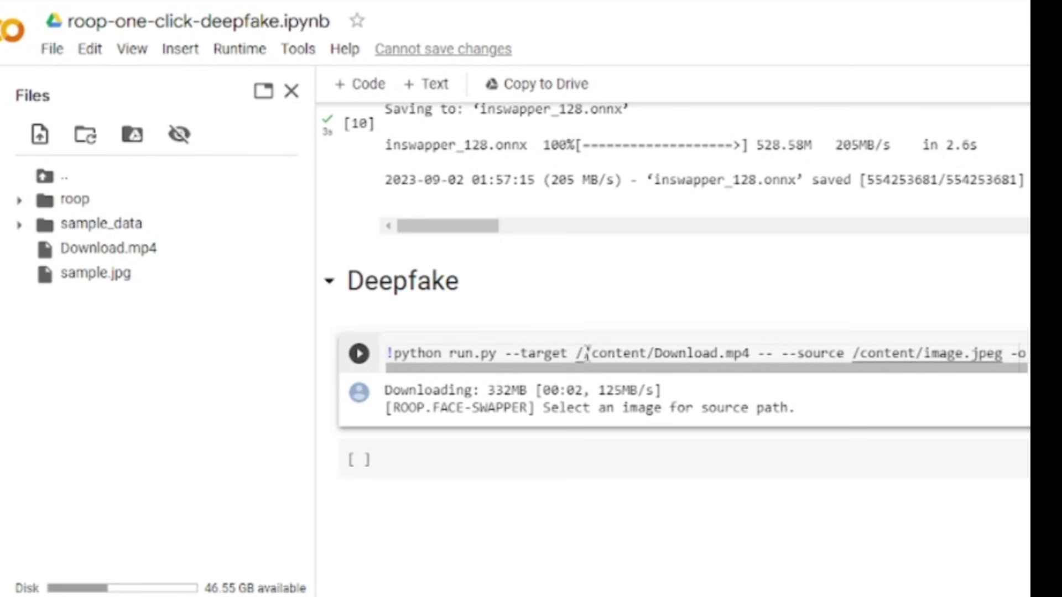
pyautogui.click(587, 352)
pyautogui.press('BackSpace')
# Set the source path to /content/sample.jpg and run the face-swap cell
pyautogui.click(299, 273)
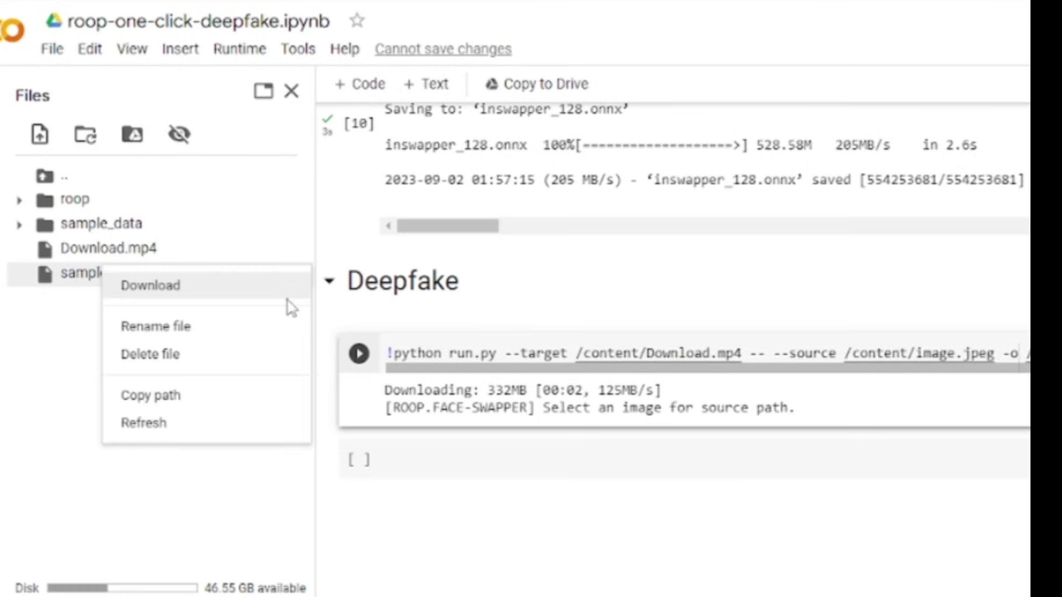
pyautogui.click(248, 401)
pyautogui.moveTo(766, 353); pyautogui.dragTo(798, 353)
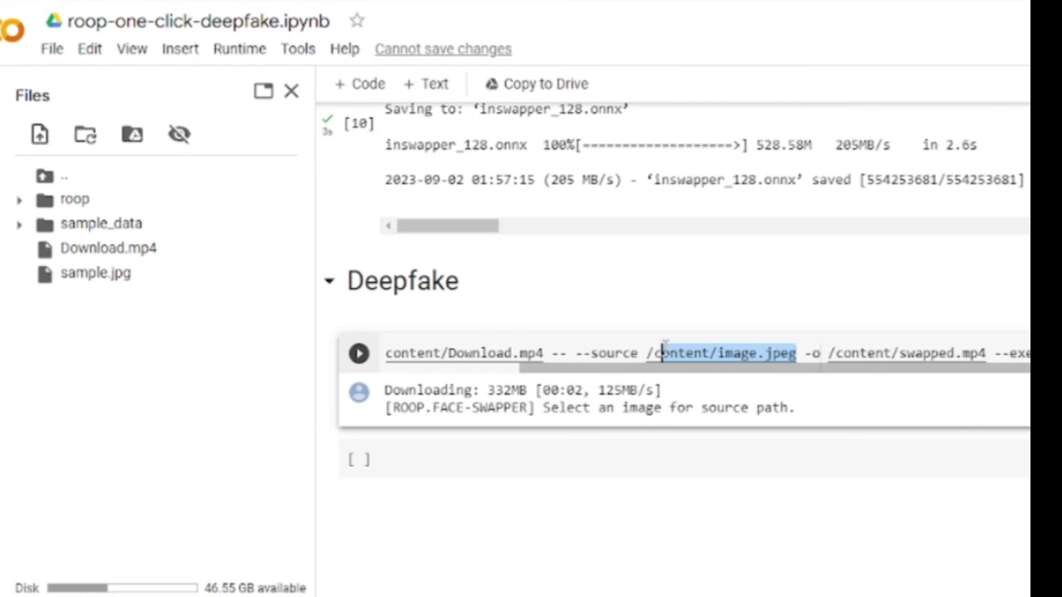
pyautogui.press('BackSpace')
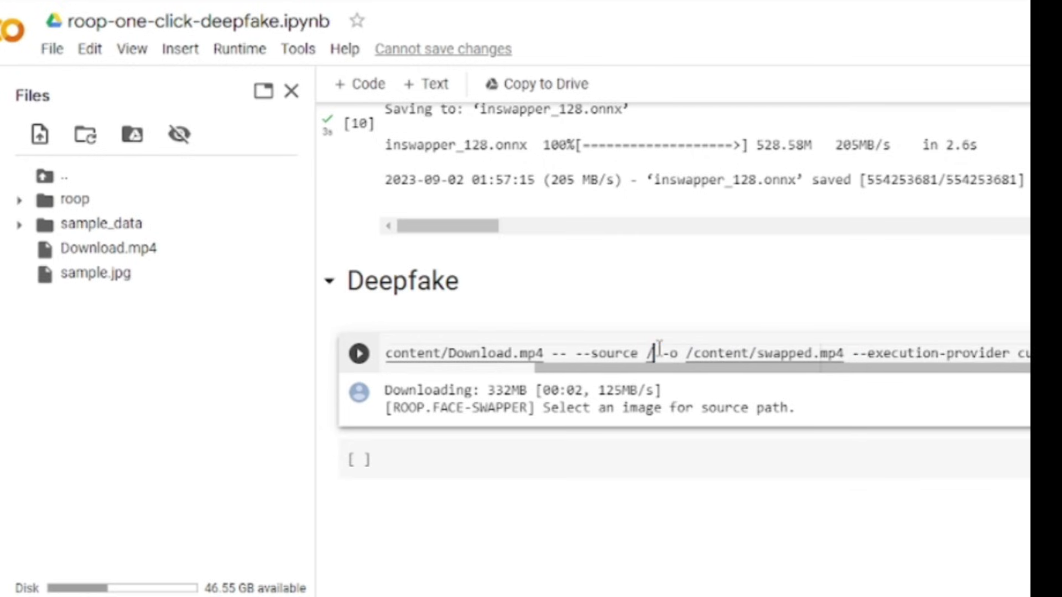
pyautogui.hotkey('ctrl', 'v')
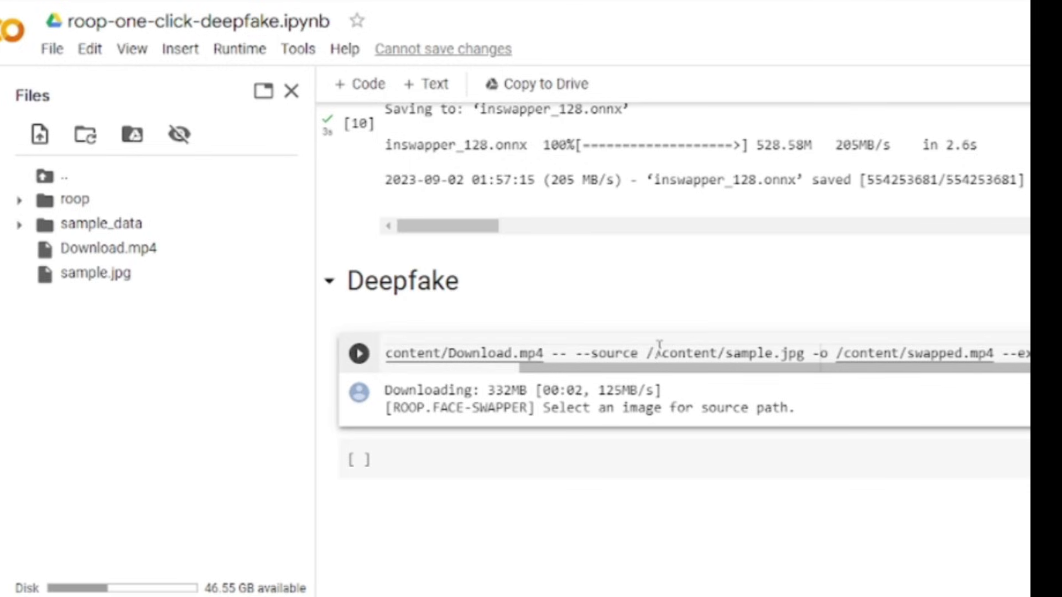
pyautogui.press('BackSpace')
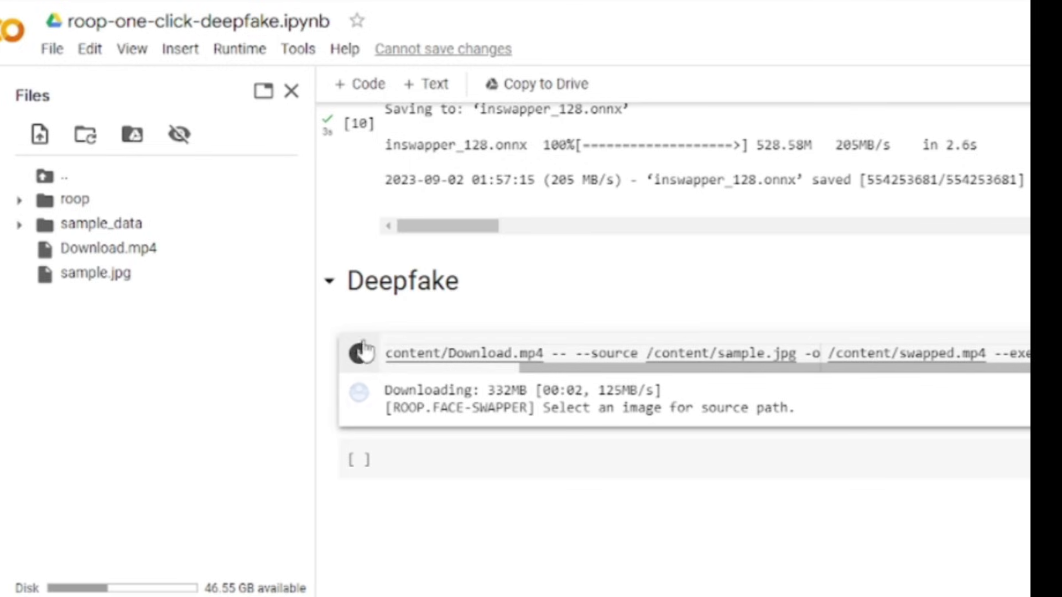
pyautogui.click(359, 354)
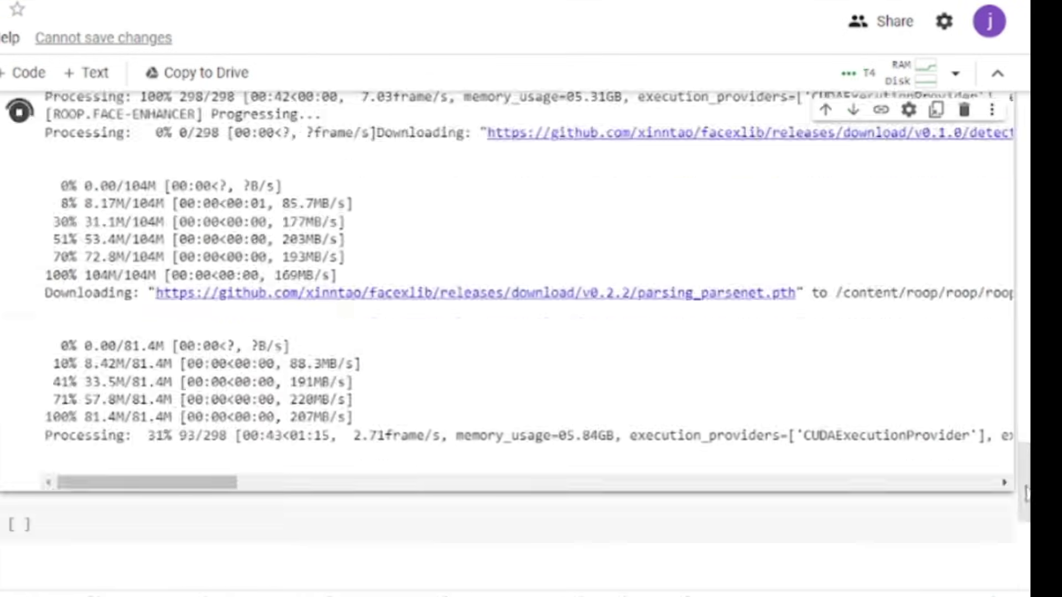
# Confirm the run finished all 298 frames with 'Processing to video succeed!'
pyautogui.scroll(-2, 372, 426)
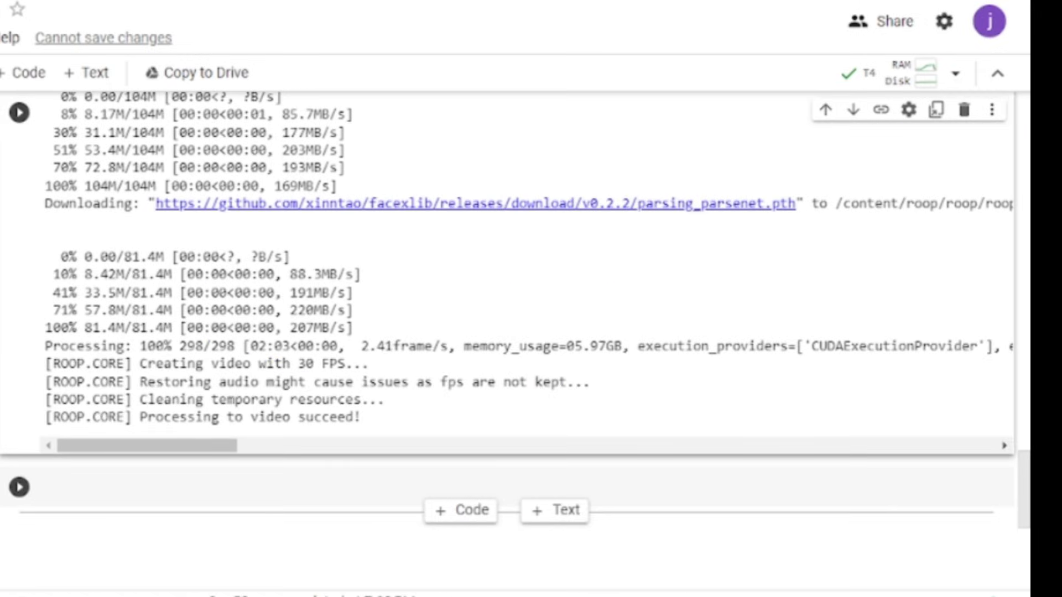
pyautogui.moveTo(139, 417); pyautogui.dragTo(361, 417)
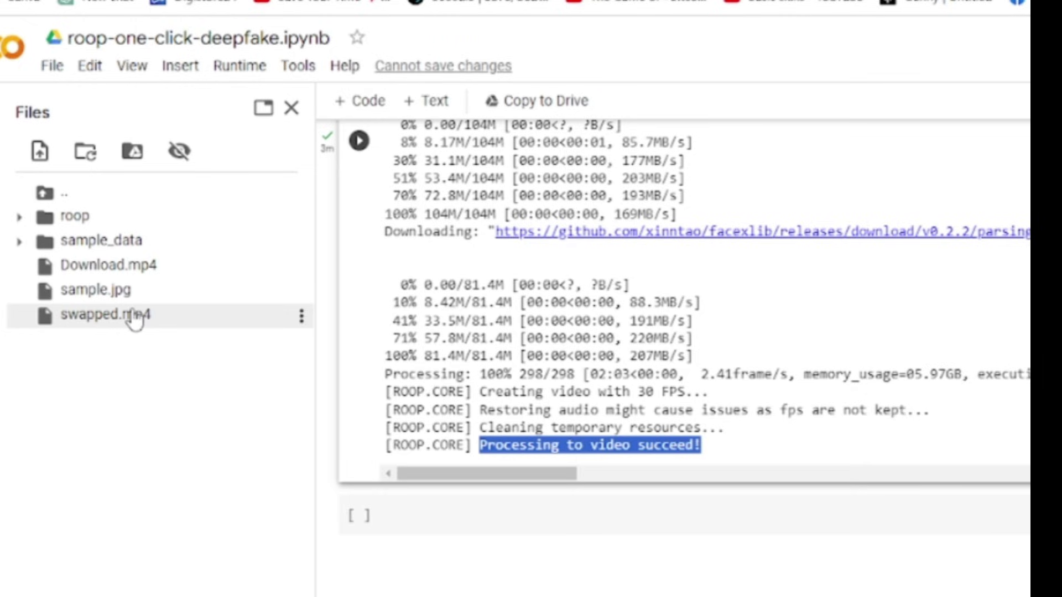
# Download the finished swapped.mp4 video from the Colab Files panel
pyautogui.click(302, 320)
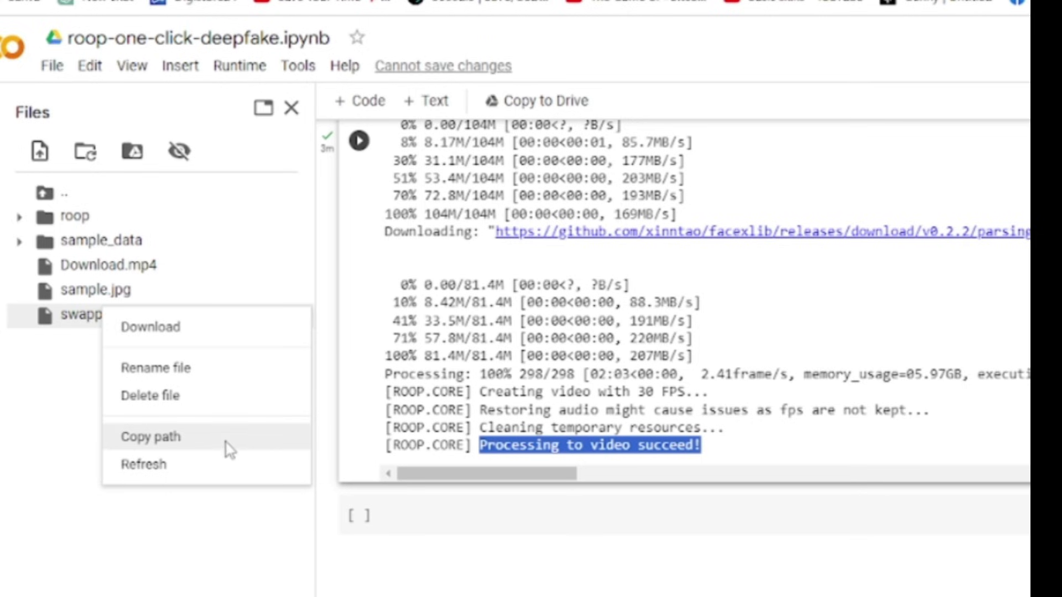
pyautogui.click(263, 327)
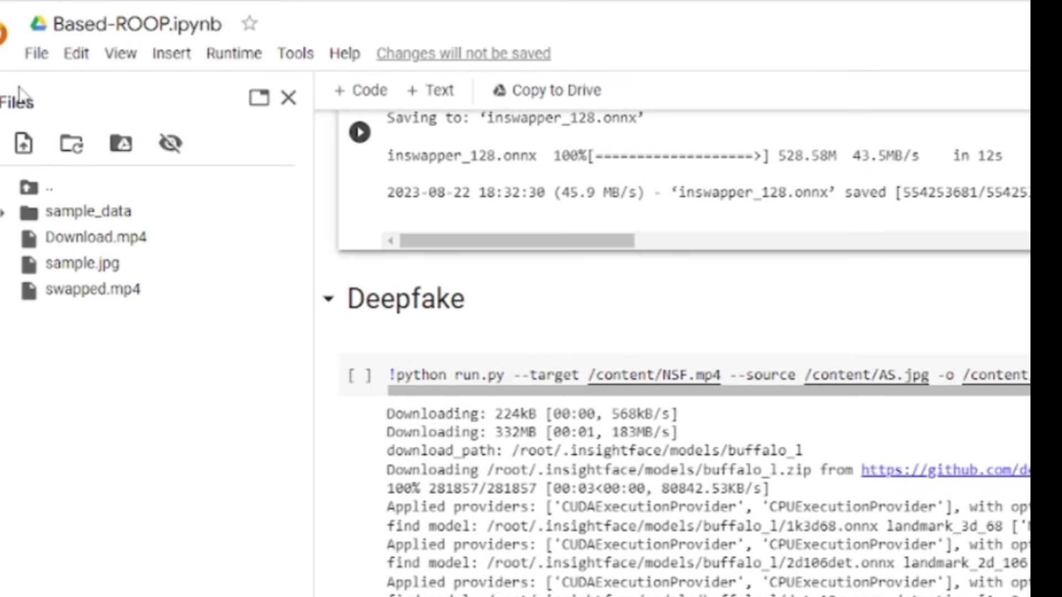
# Upload another face photo to the notebook's file storage
pyautogui.click(23, 143)
pyautogui.click(371, 224)
pyautogui.scroll(-5, 623, 310)
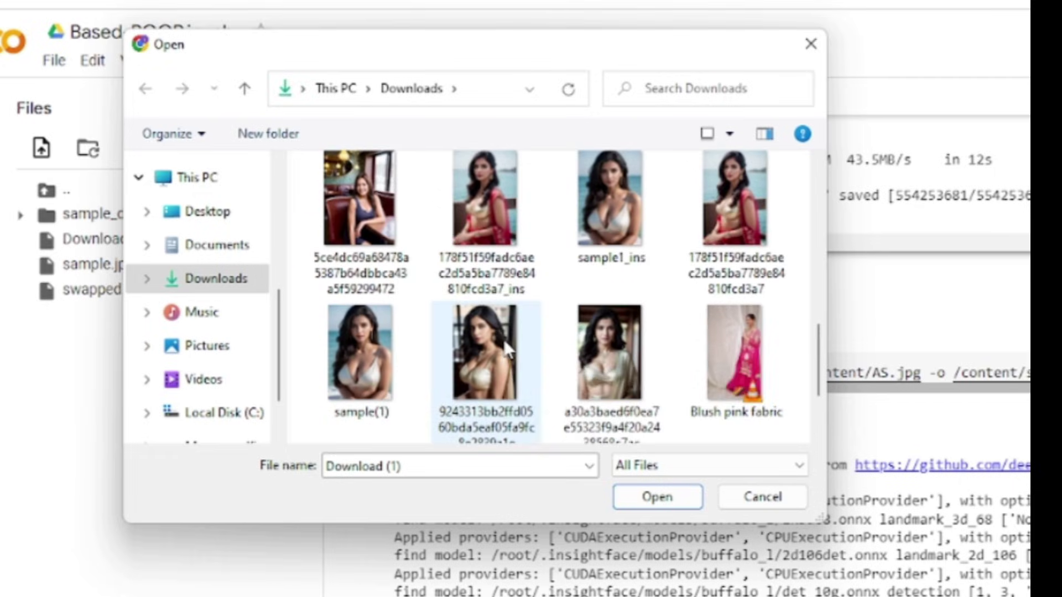
pyautogui.doubleClick(507, 204)
# Replace the target path content/NSF.mp4 in run.py with Download.mp4's copied path
pyautogui.click(307, 264)
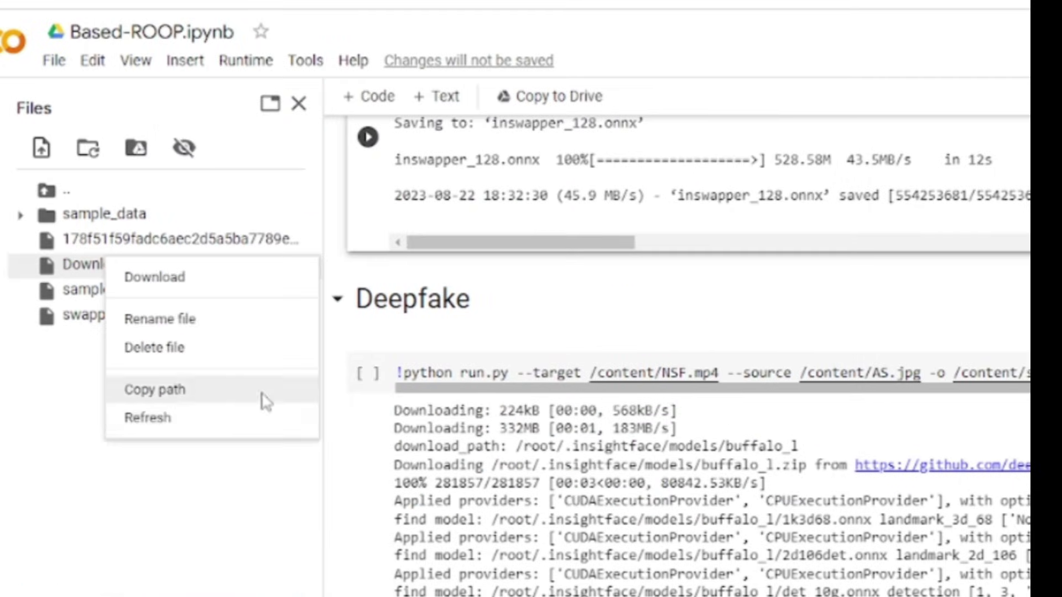
pyautogui.click(262, 394)
pyautogui.moveTo(718, 373); pyautogui.dragTo(598, 372)
pyautogui.click(598, 372)
pyautogui.hotkey('ctrl', 'v')
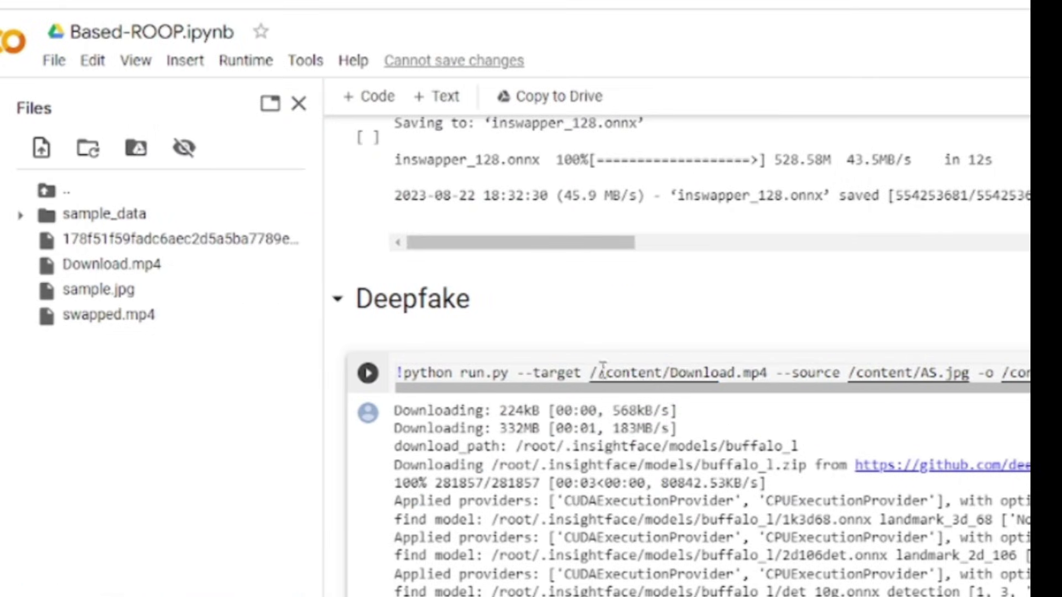
# Run the edited face-swap cell, then select the profile's display name and bio
pyautogui.click(367, 373)
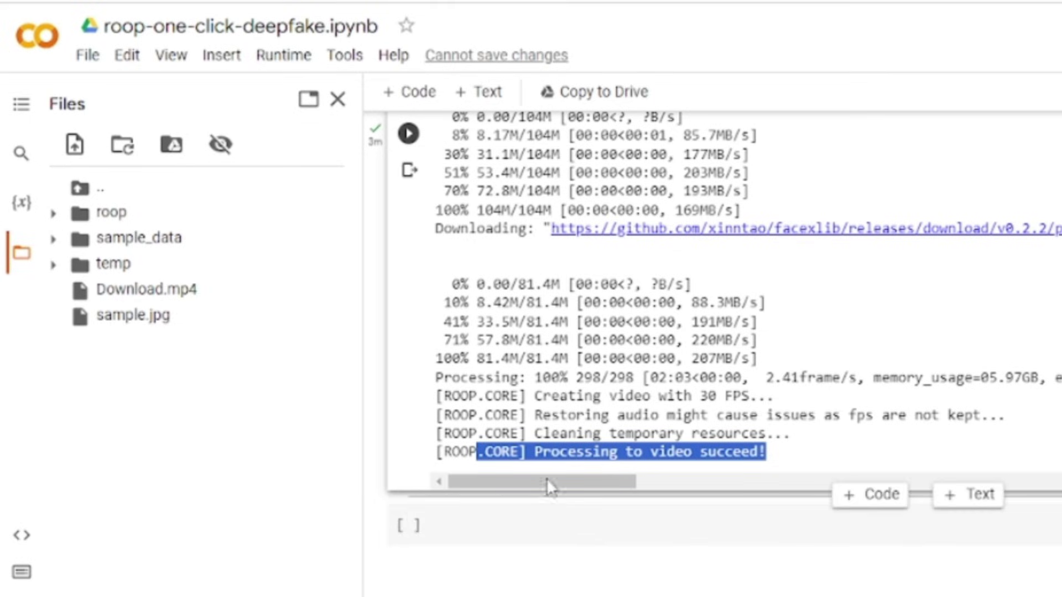
pyautogui.click(774, 456)
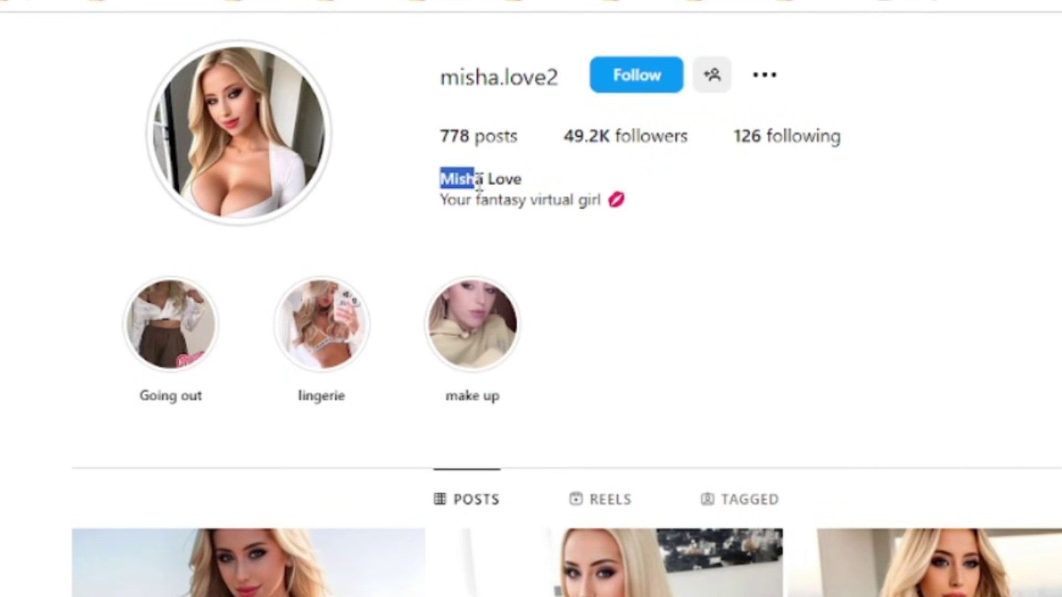
pyautogui.moveTo(479, 182); pyautogui.dragTo(535, 191)
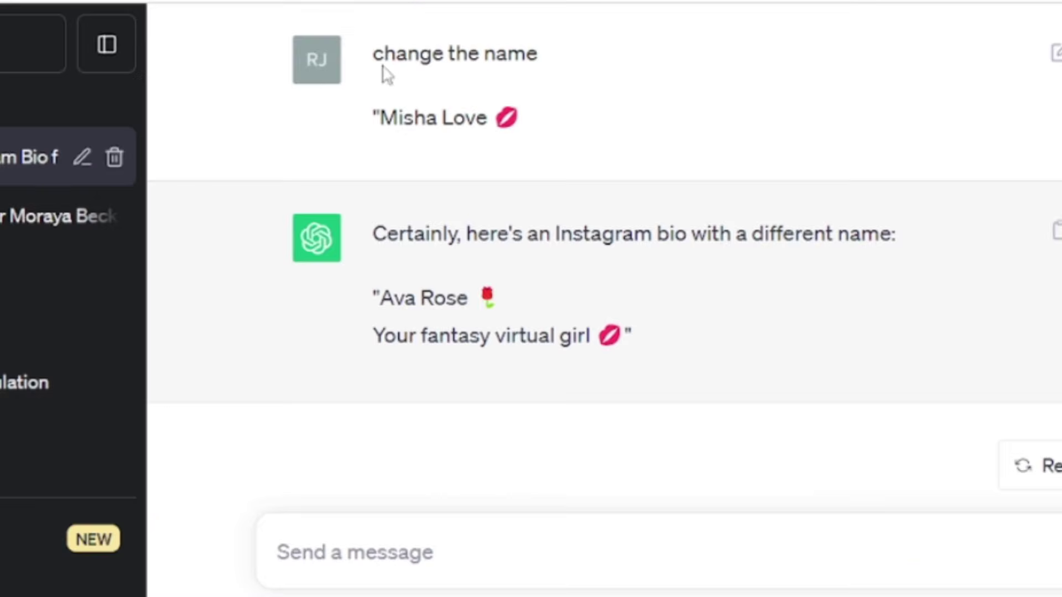
pyautogui.moveTo(361, 53); pyautogui.dragTo(520, 164)
pyautogui.moveTo(462, 193); pyautogui.dragTo(408, 266)
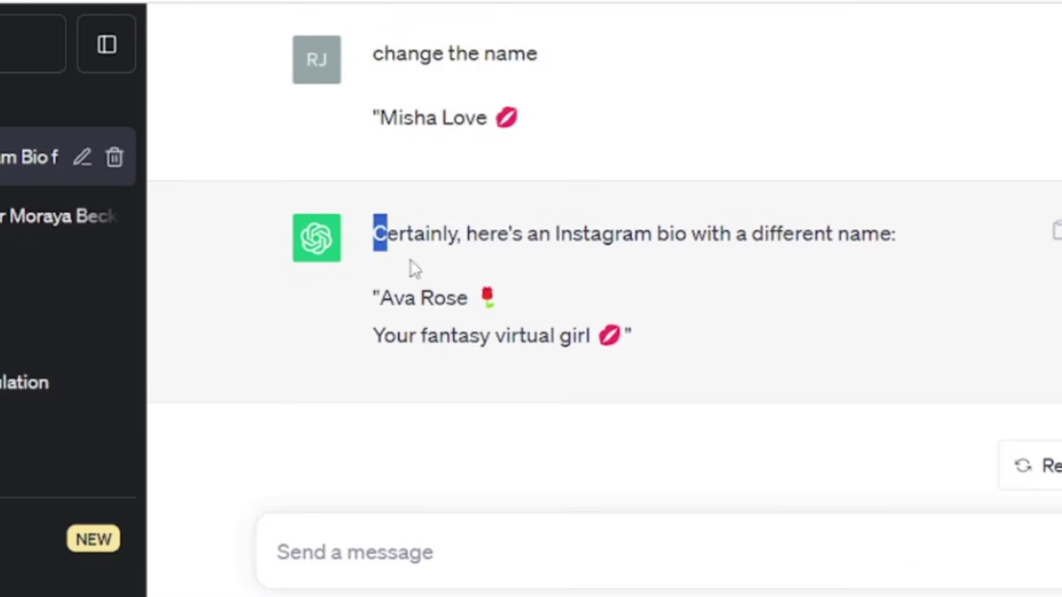